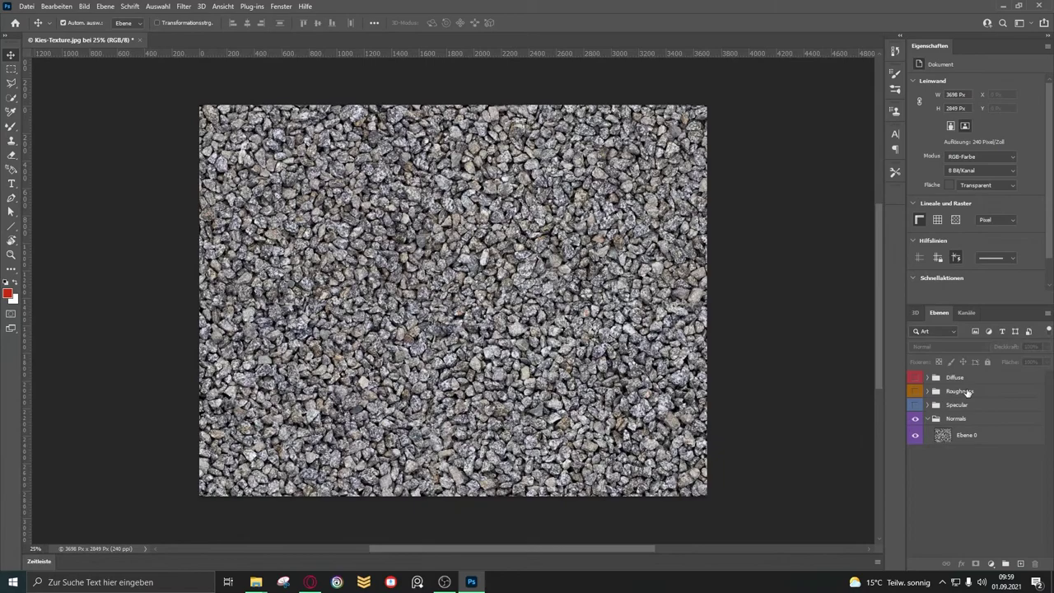
Select Ebene 0 in the Normals group and bring up the Filter > 3D normal-map options
left_click(989, 438)
left_click(184, 6)
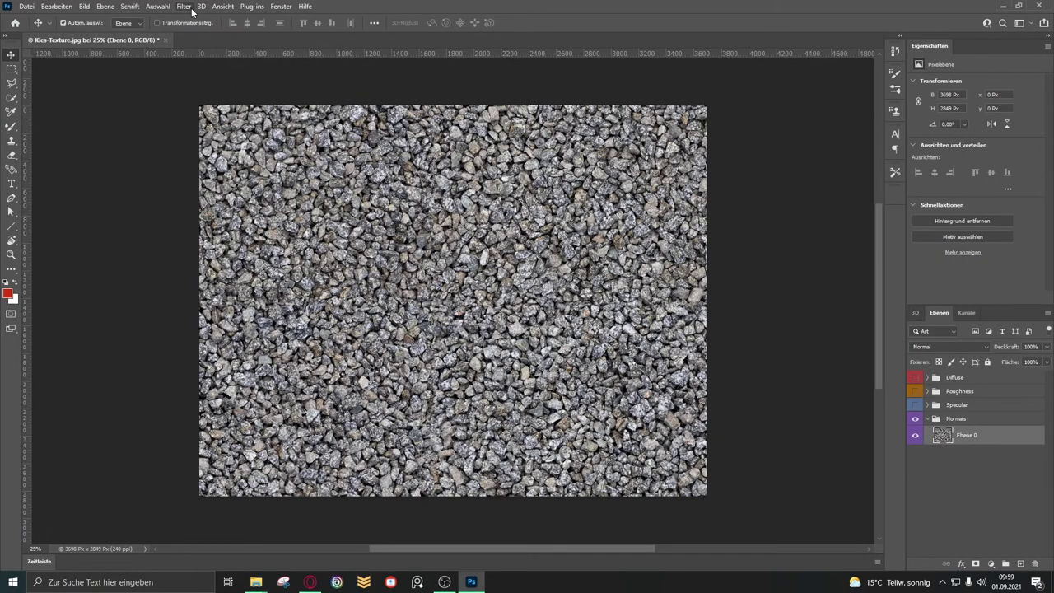
left_click(187, 6)
mouse_move(247, 136)
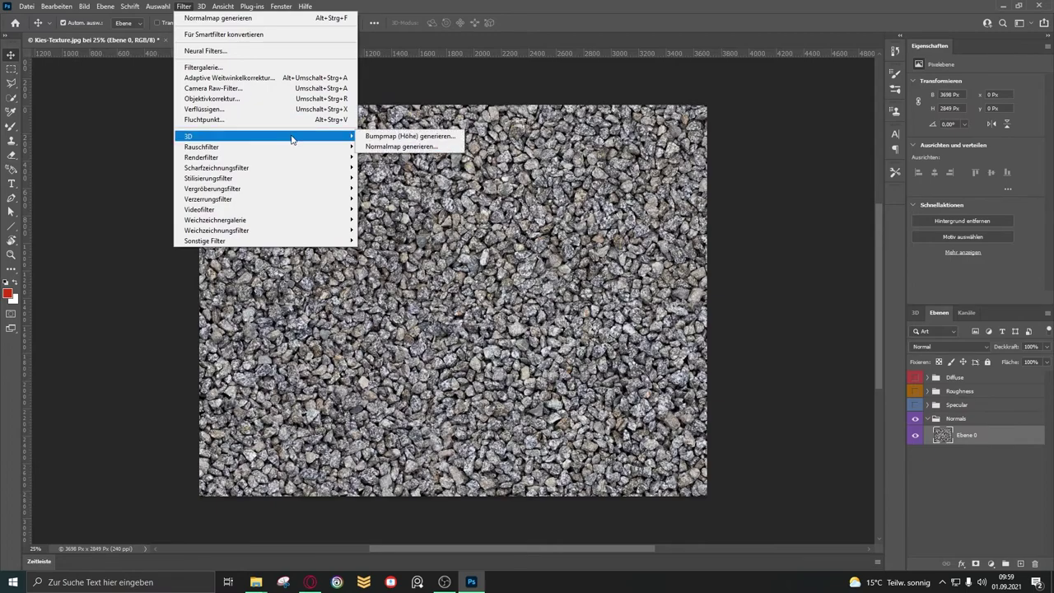
Start Normalmap generieren on the gravel layer and lower the blur for sharper detail
left_click(416, 146)
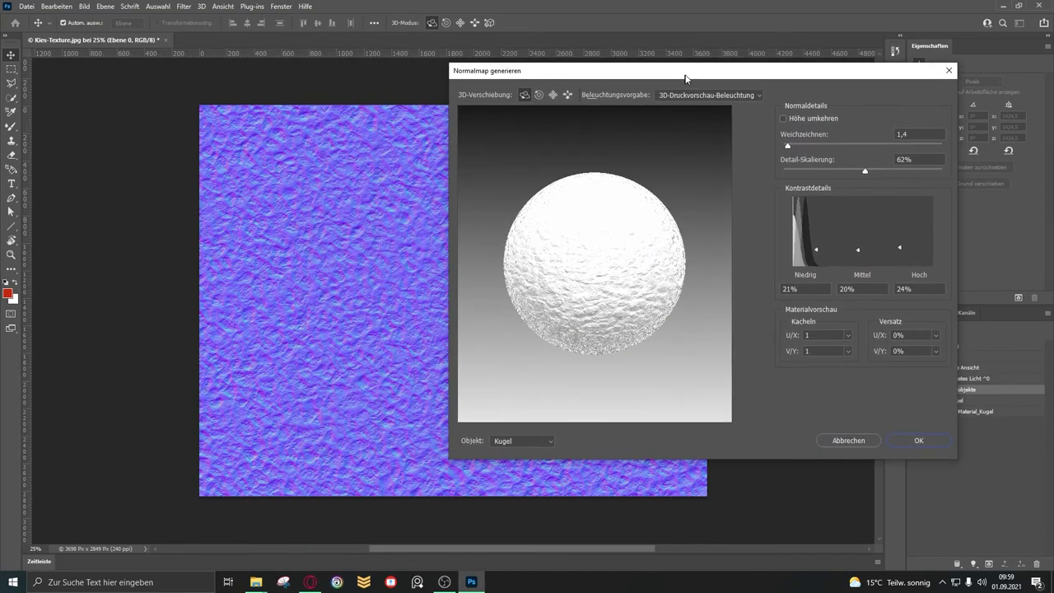
left_click_drag(537, 66, 732, 86)
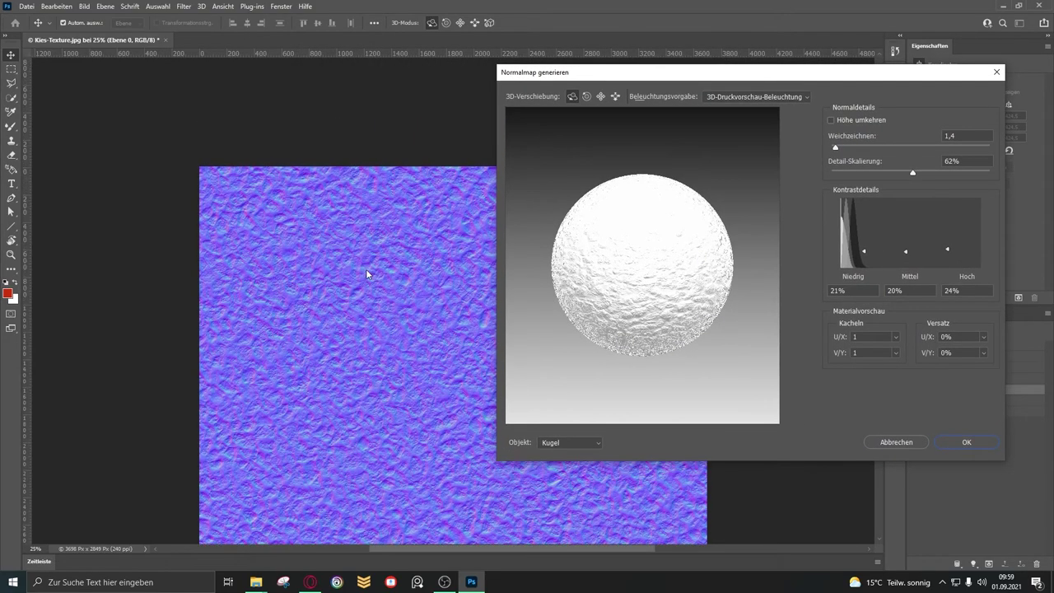
scroll(367, 273, "up", 5, "alt")
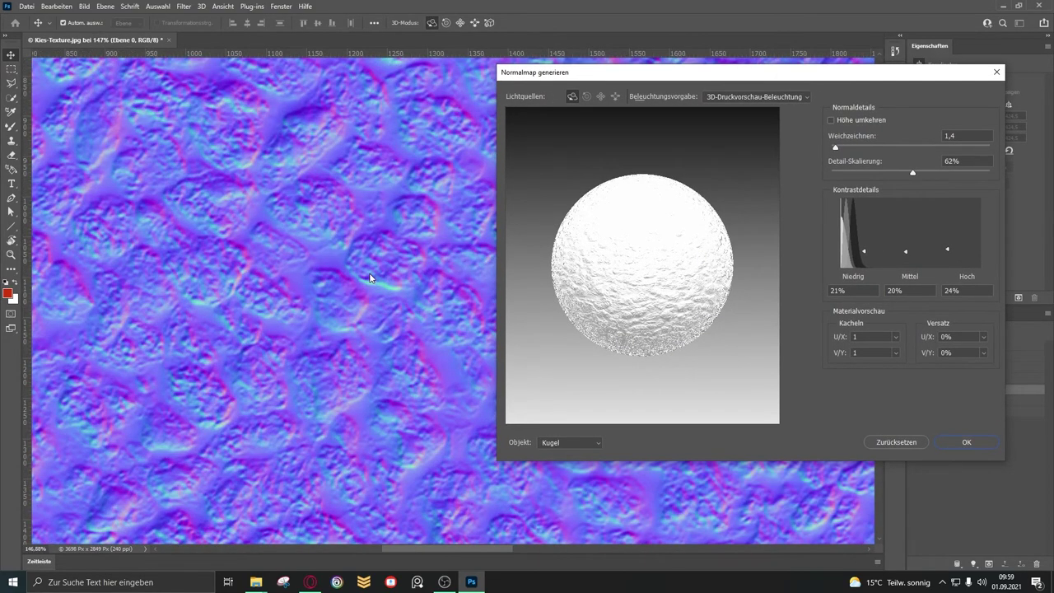
scroll(369, 278, "down", 2, "alt")
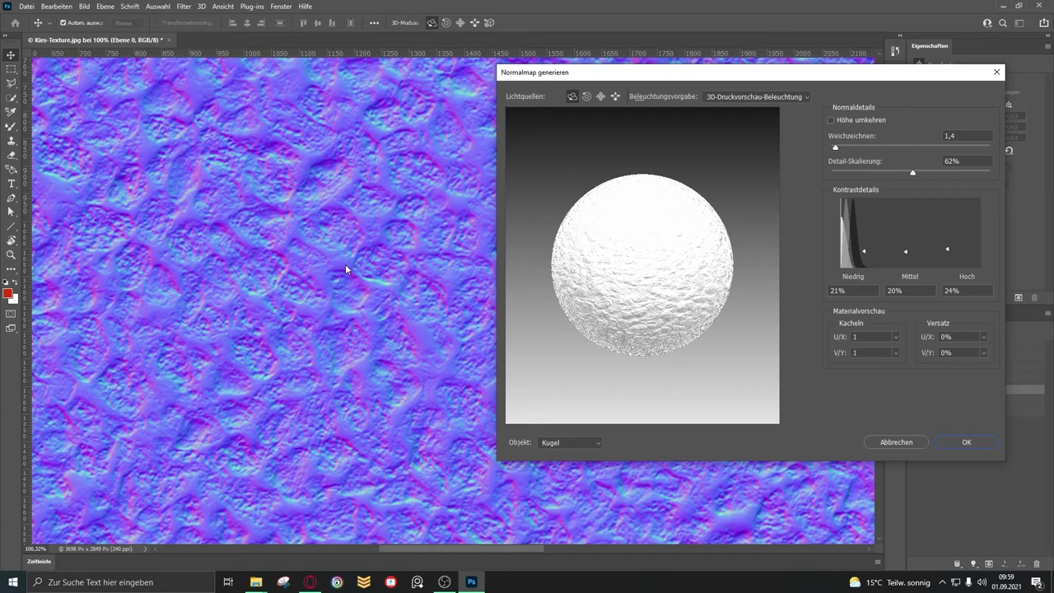
left_click(942, 149)
mouse_move(942, 149)
left_mouse_down()
mouse_move(807, 145)
mouse_move(836, 149)
left_mouse_up()
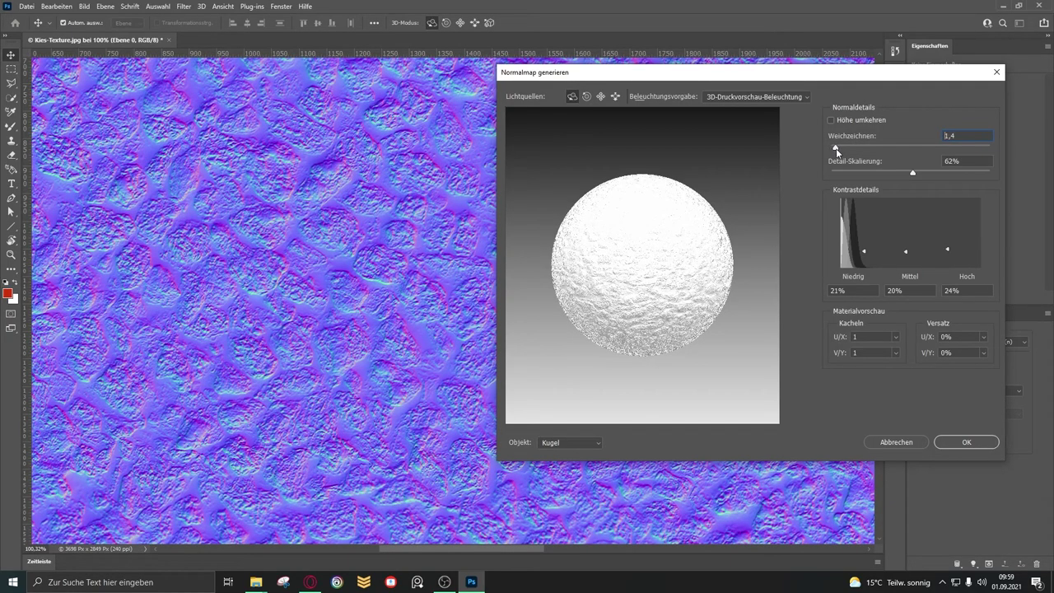
Tune height inversion, detail scaling, blur and low contrast detail to 3%, then apply the map
left_click(832, 121)
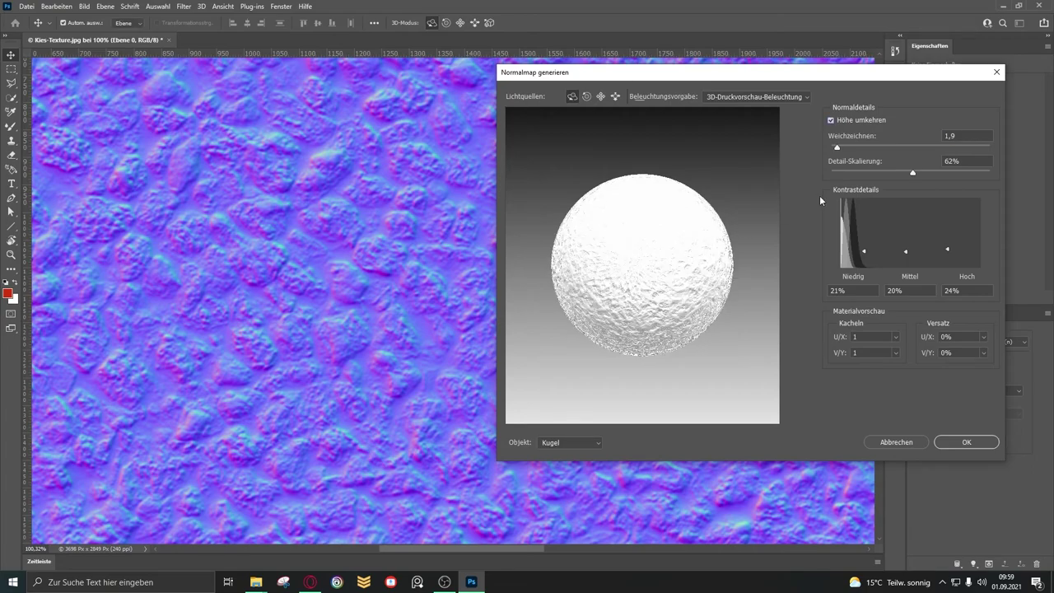
left_click(831, 120)
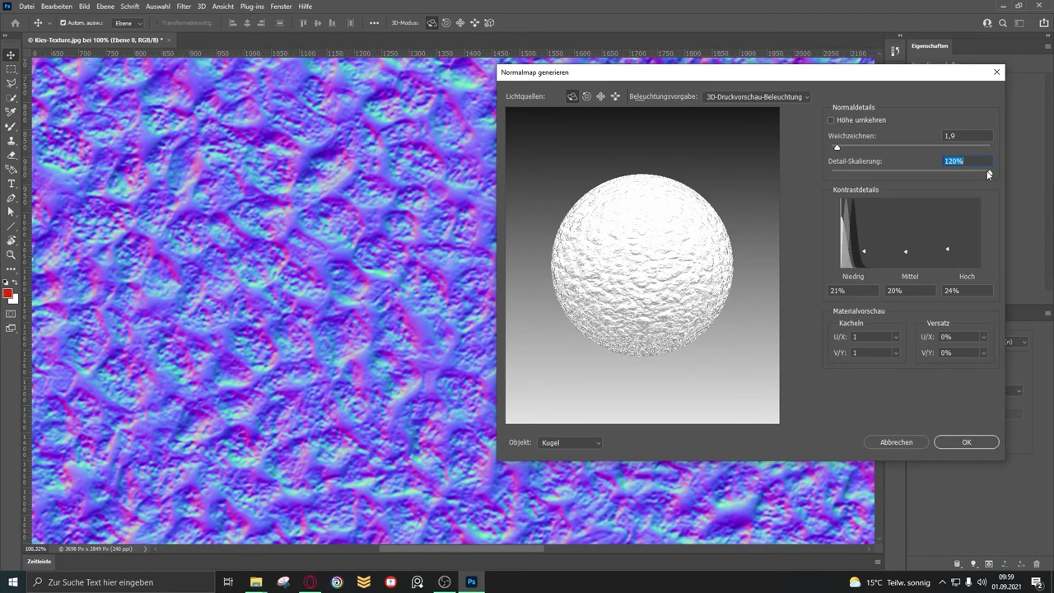
left_click_drag(990, 174, 857, 175)
left_click_drag(851, 147, 841, 146)
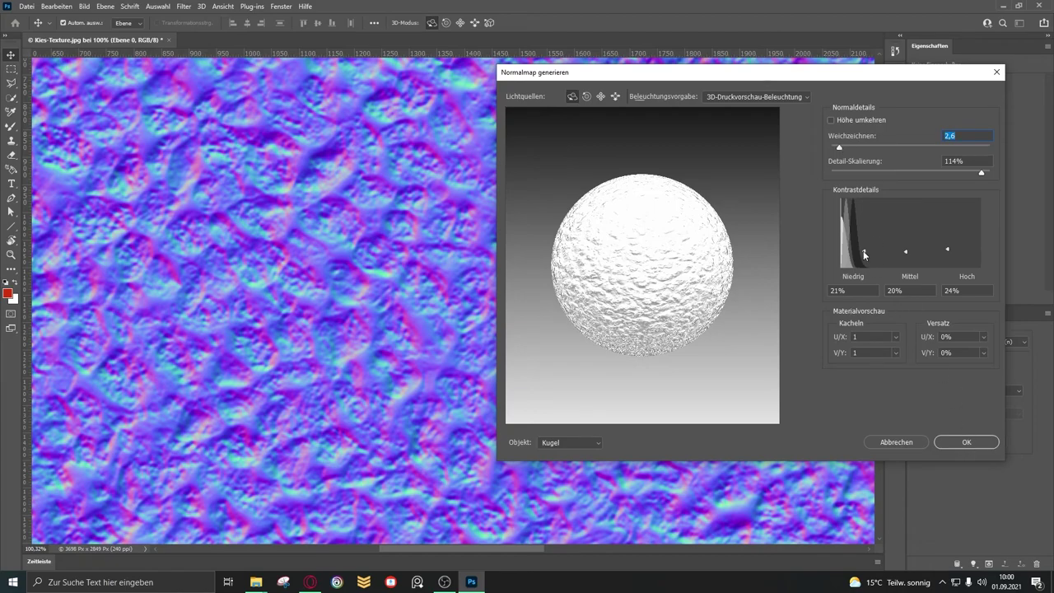
left_click_drag(864, 253, 866, 266)
left_click(906, 252)
left_click(949, 218)
left_click(960, 442)
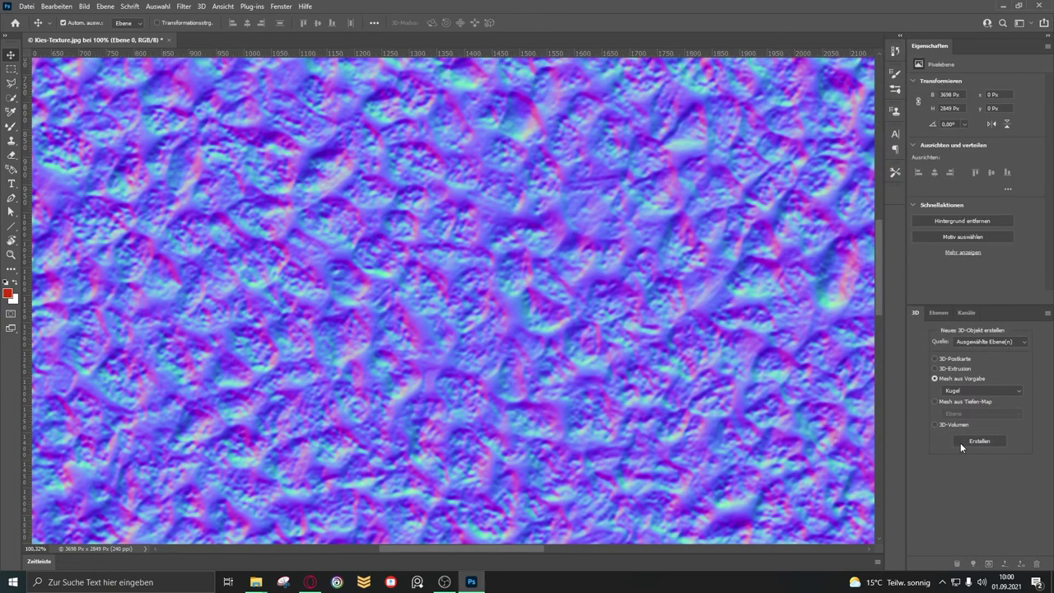
Show and select Kurven 1 in Specular, raising its curve's black end so the gravel flattens to mid-grey
left_click(939, 311)
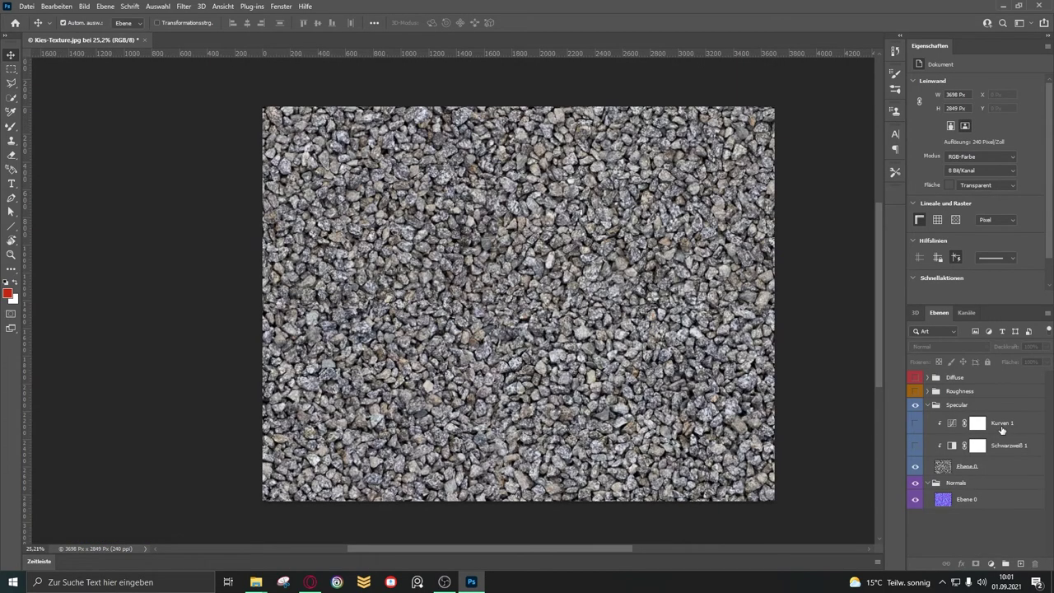
left_click(916, 423)
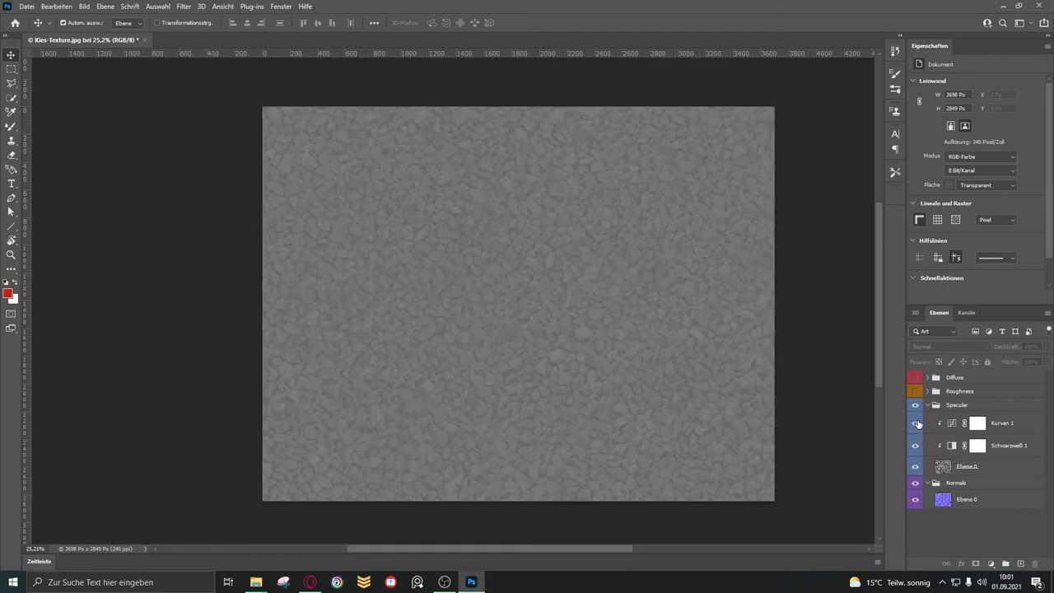
left_click(1026, 425)
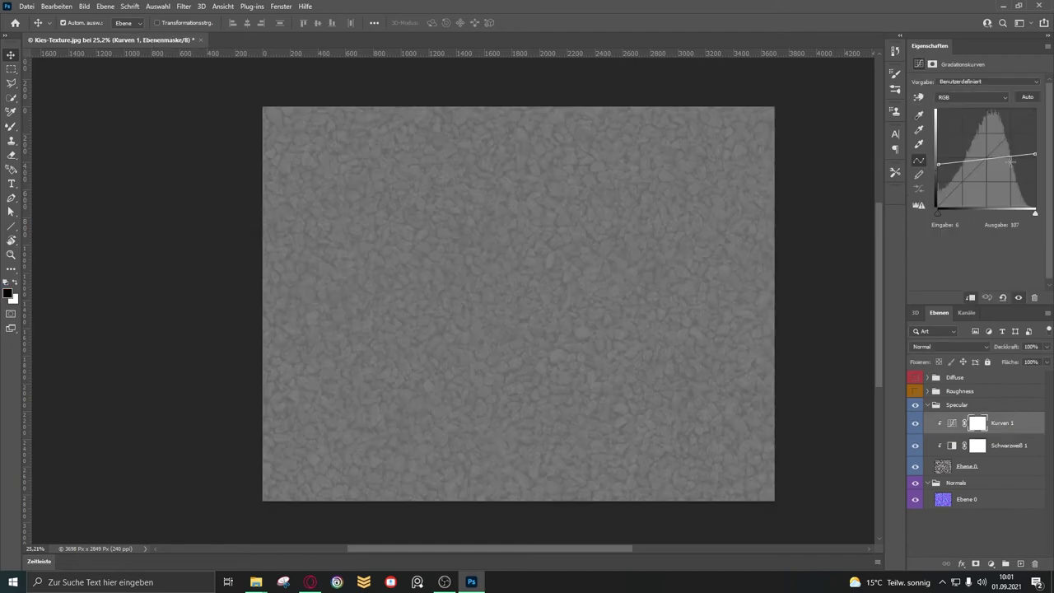
left_click_drag(938, 163, 913, 218)
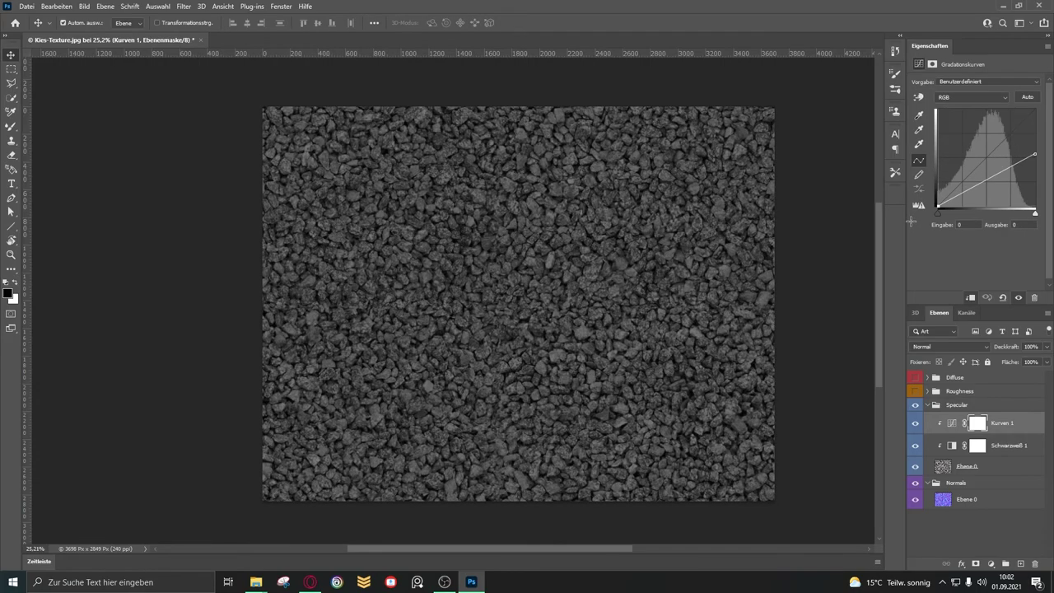
left_click_drag(912, 221, 912, 161)
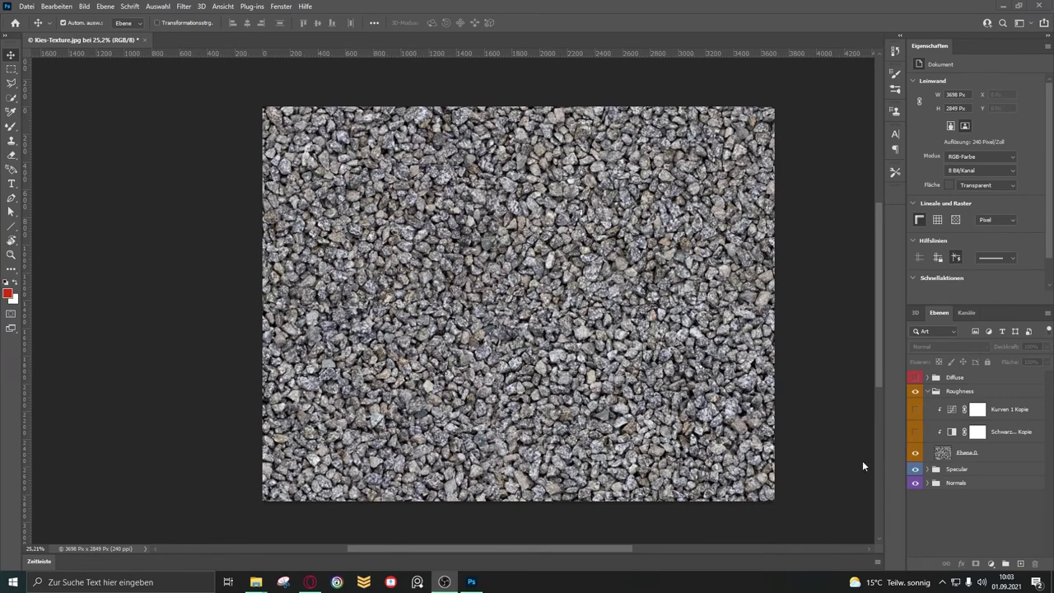
Enable Schwarzweiß Kopie and Kurven 1 Kopie in Roughness, dragging the curve's black point to darken the gravel
left_click(1014, 455)
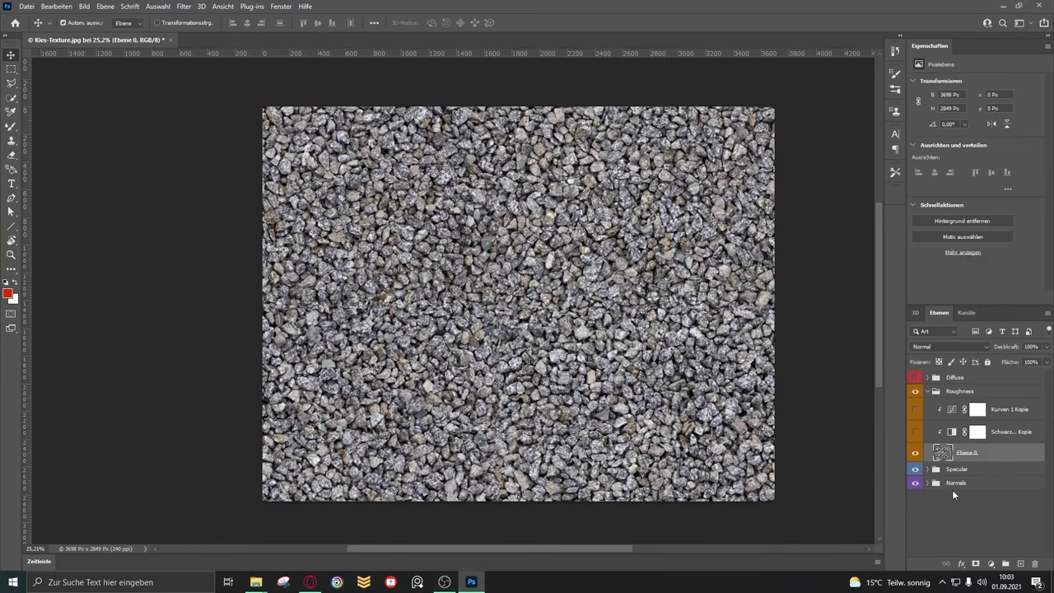
left_click(914, 432)
left_click(1017, 414)
left_click(916, 411)
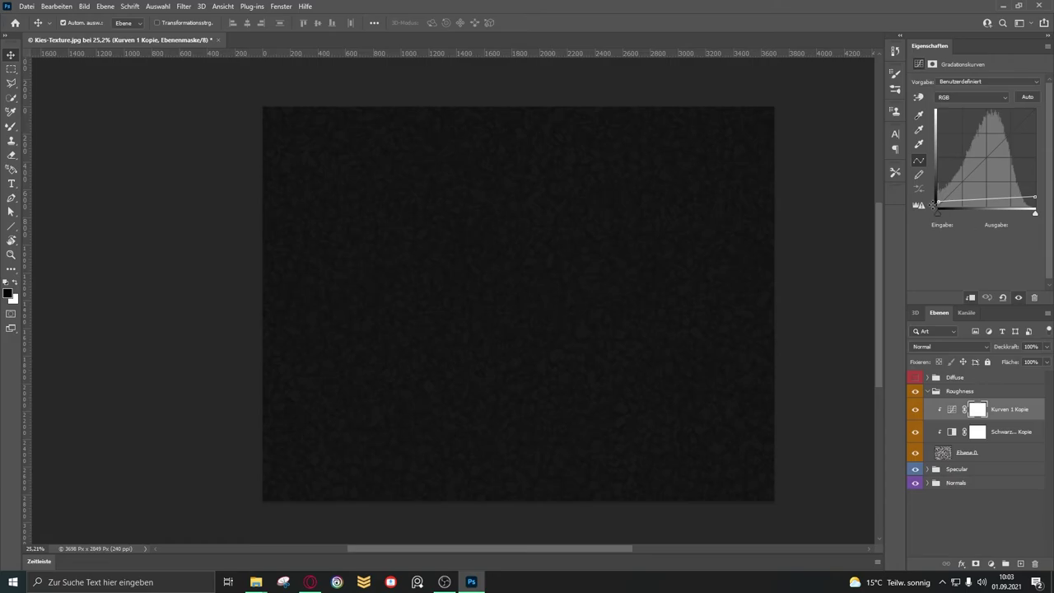
left_click_drag(939, 201, 910, 204)
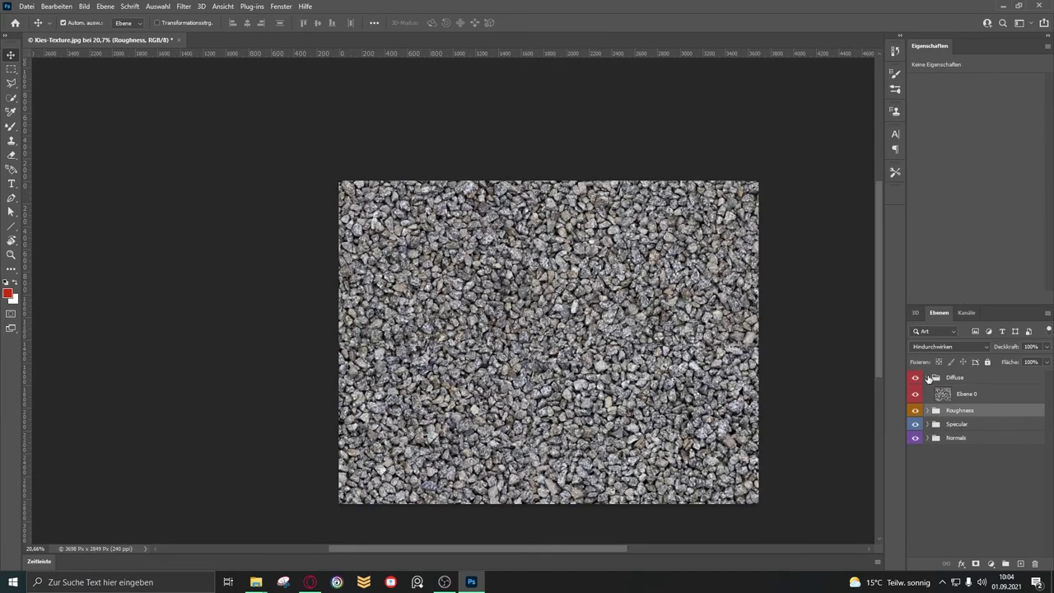
left_click(968, 394)
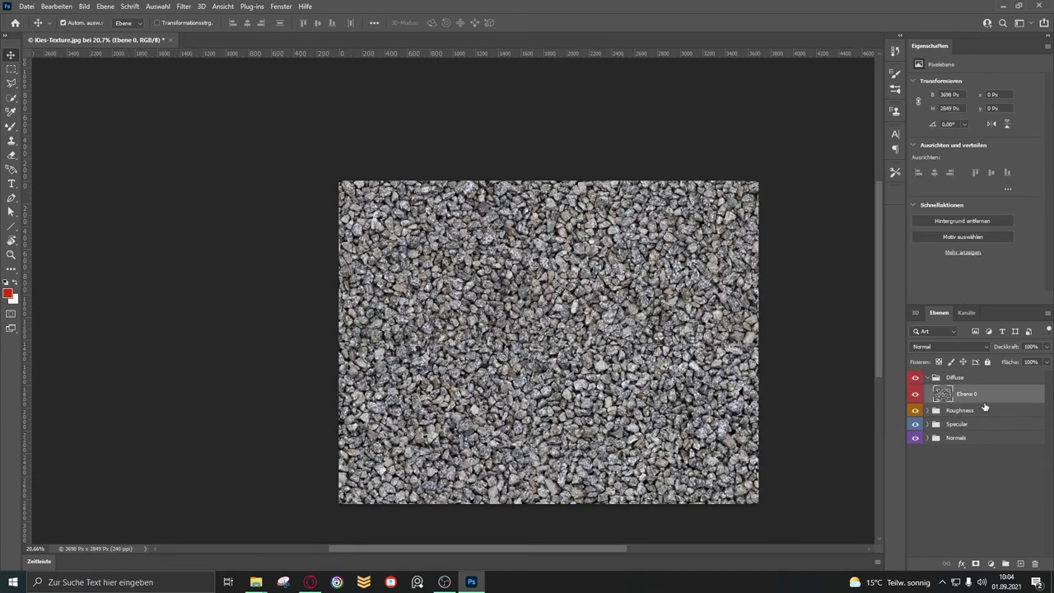
left_click(1001, 498)
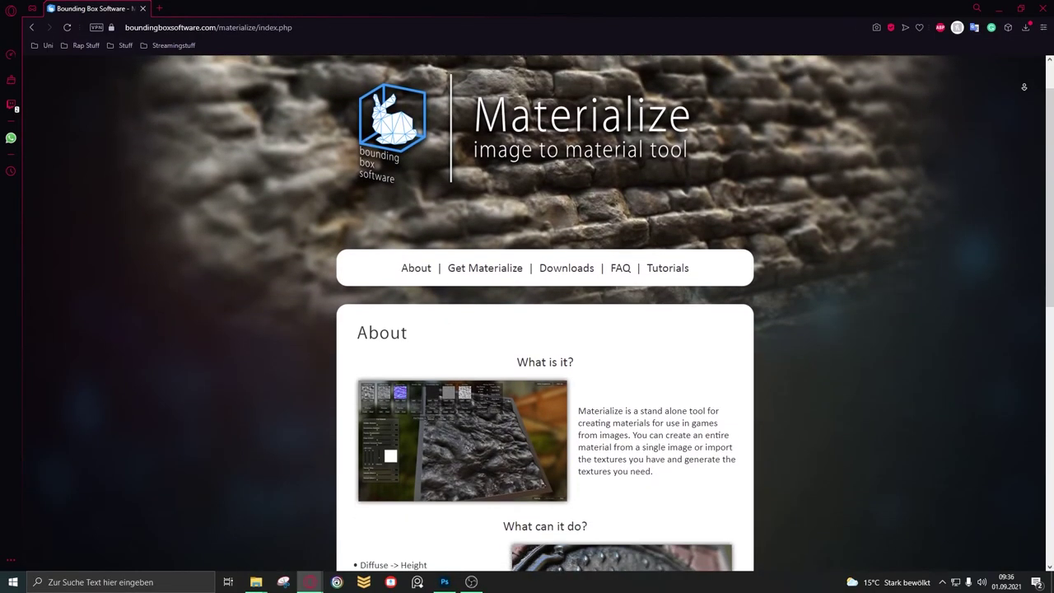
Scroll the Materialize web page past the Open Source section to the Windows download button
scroll(543, 330, "down", 1)
scroll(544, 329, "down", 1)
scroll(543, 329, "down", 1)
scroll(544, 330, "down", 1)
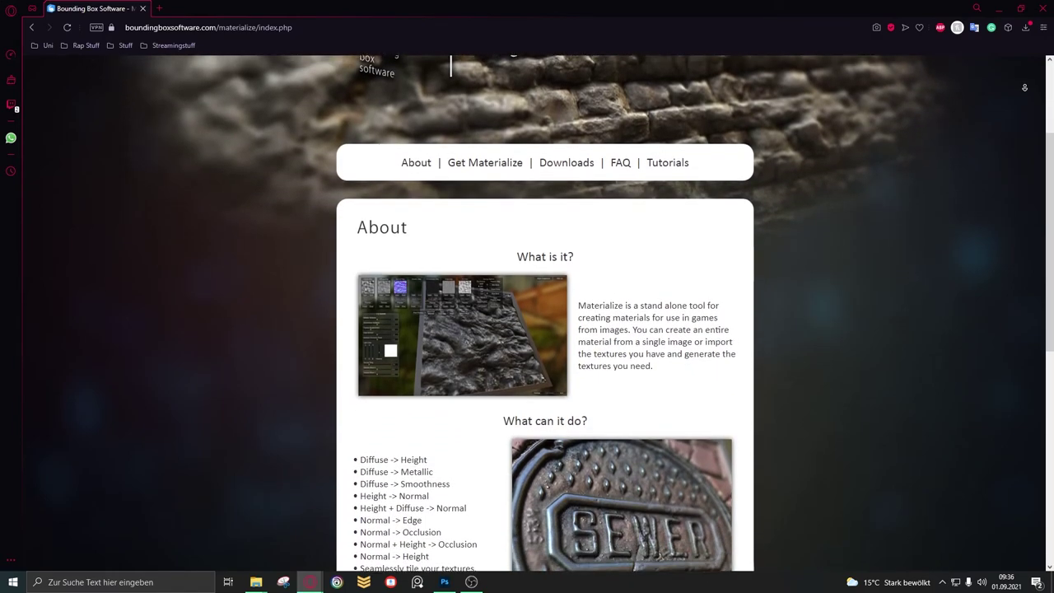
scroll(544, 329, "down", 1)
scroll(544, 330, "down", 1)
scroll(544, 329, "down", 1)
scroll(543, 330, "down", 1)
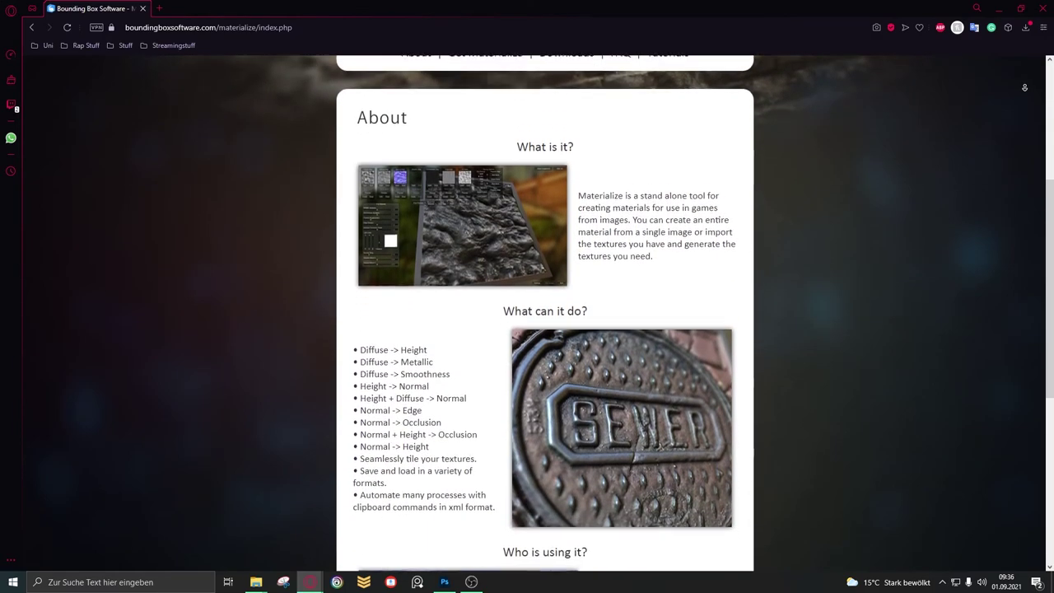
scroll(544, 329, "down", 1)
scroll(543, 330, "down", 1)
scroll(543, 330, "down", 1)
scroll(543, 329, "down", 1)
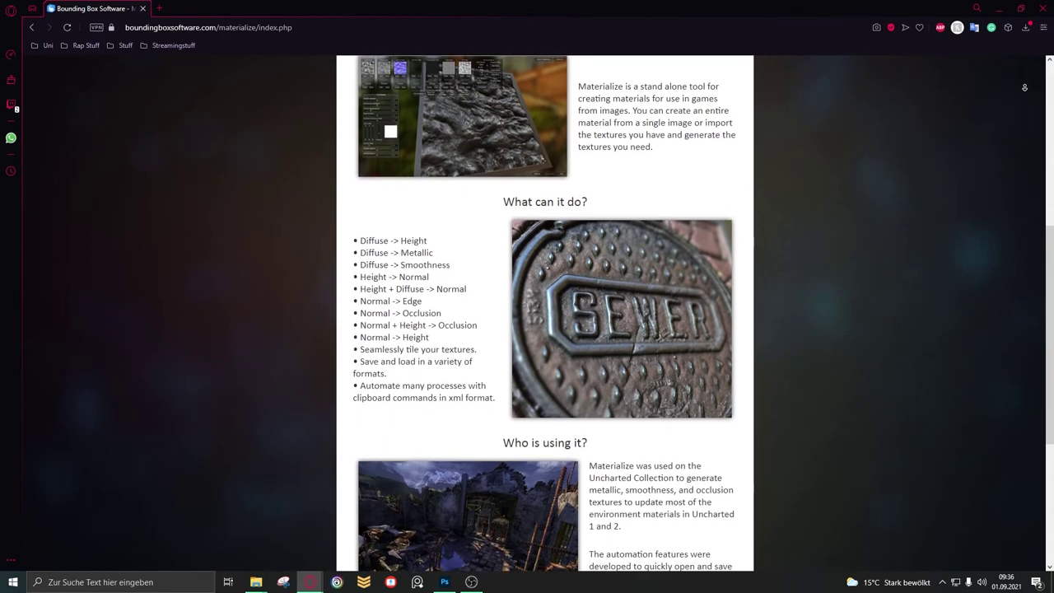
scroll(543, 329, "down", 1)
scroll(544, 329, "down", 1)
scroll(543, 329, "down", 1)
scroll(543, 330, "down", 1)
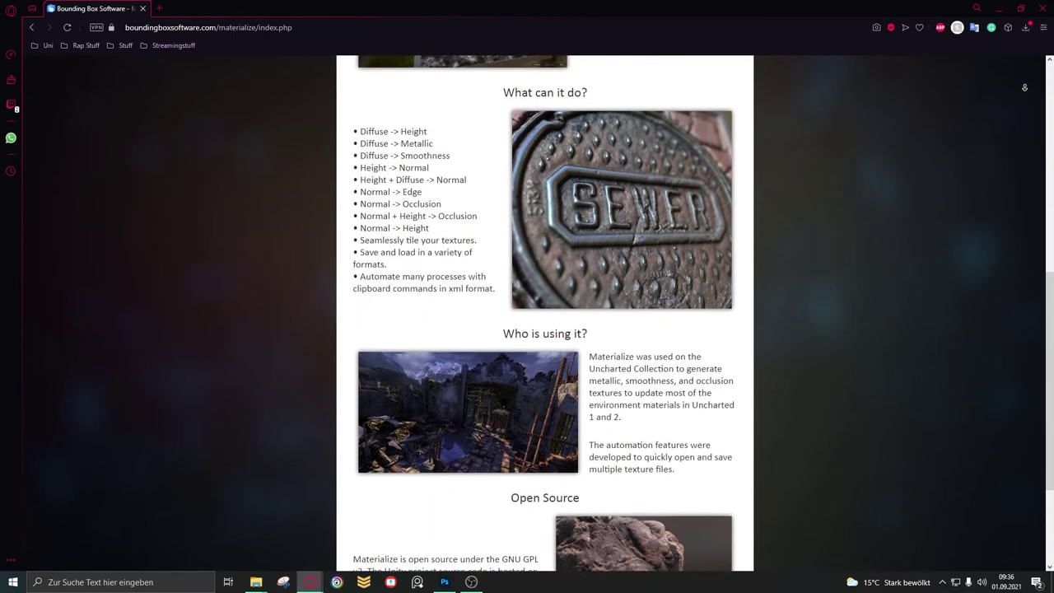
scroll(544, 329, "down", 1)
scroll(544, 330, "down", 1)
scroll(544, 329, "down", 1)
scroll(543, 330, "down", 1)
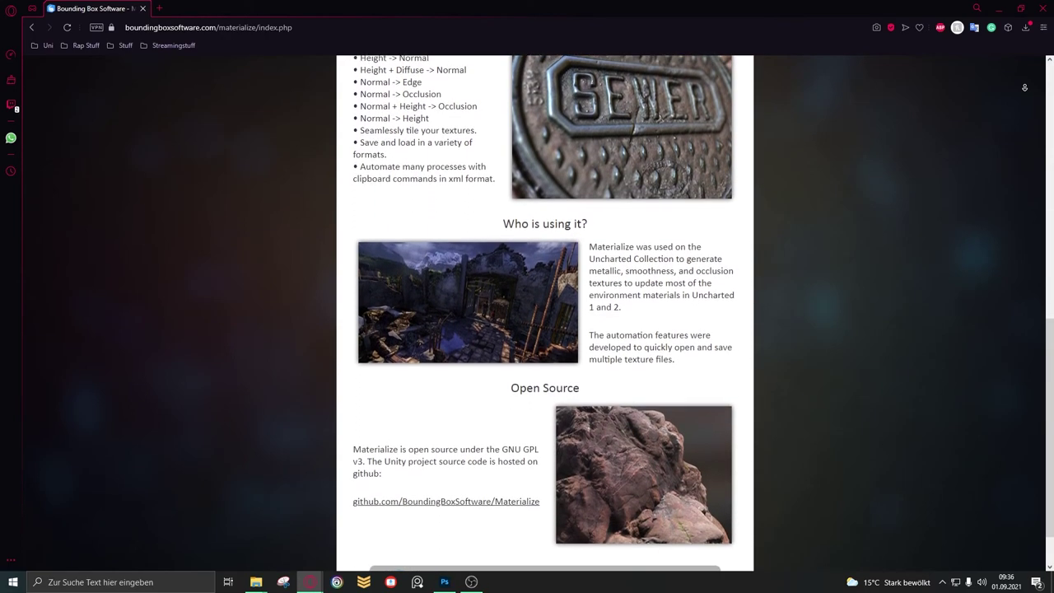
scroll(543, 330, "down", 1)
scroll(543, 330, "down", 1)
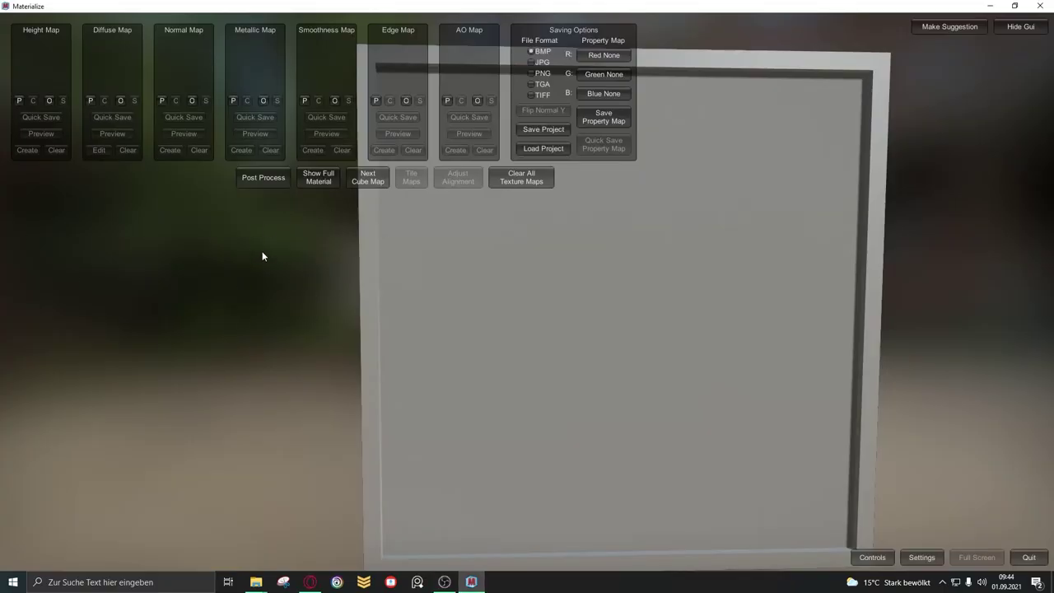
Load Kies-Texture.jpg from the Textures folder as the diffuse map and rotate the preview plane
left_click(122, 101)
left_click(455, 154)
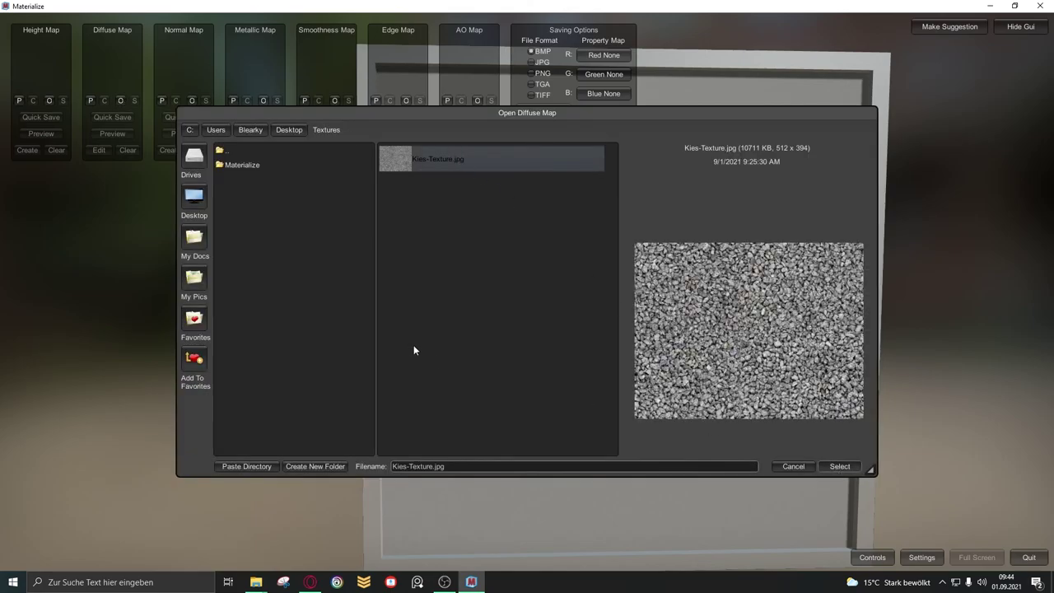
key("Return")
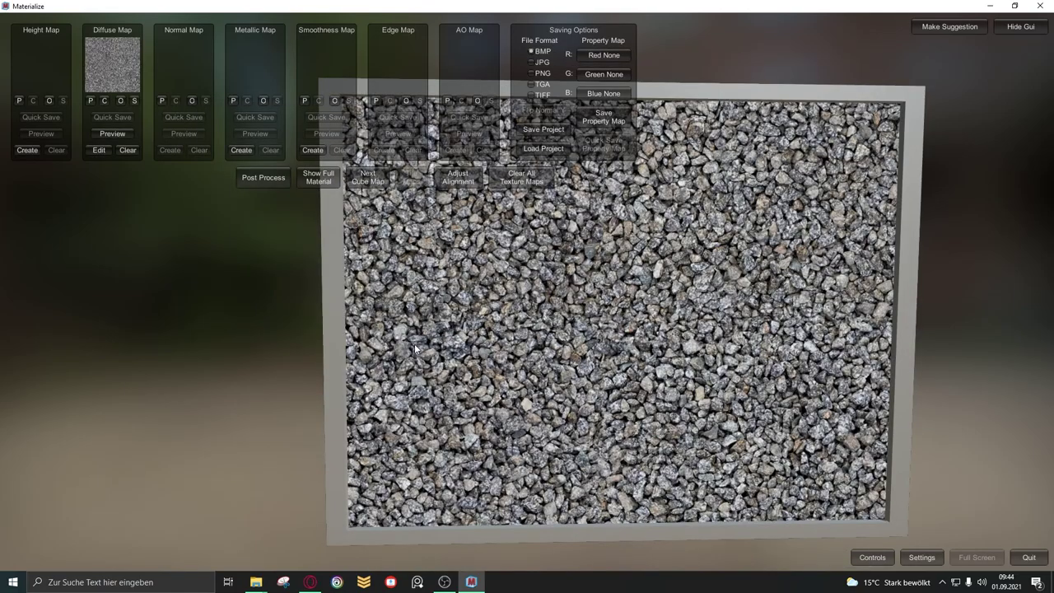
mouse_move(414, 343)
left_mouse_down()
mouse_move(457, 298)
mouse_move(367, 332)
left_mouse_up()
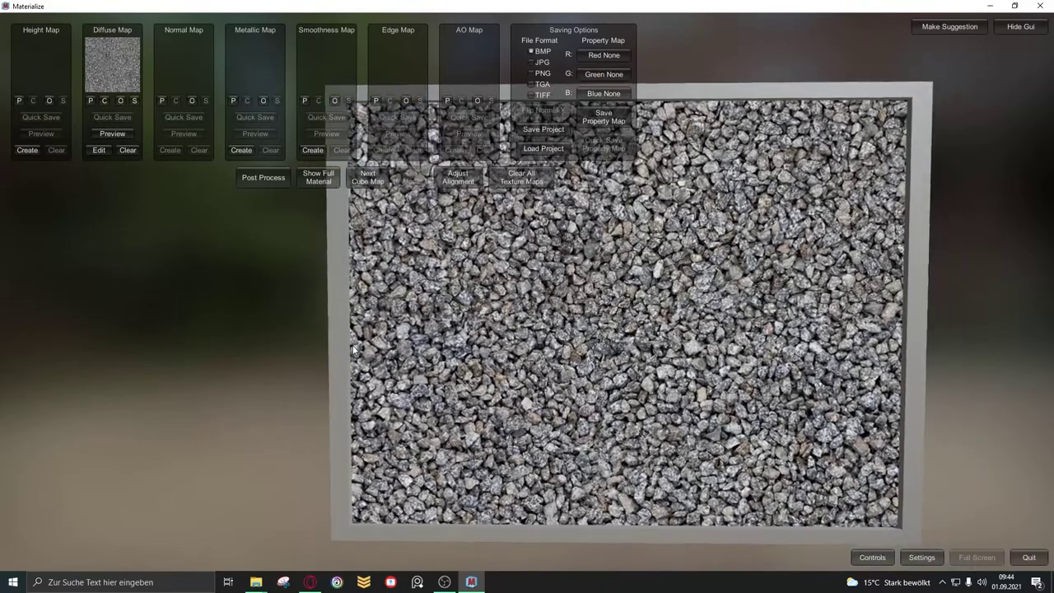
Set Average Color Blur Size 45 and Overlay Blur Size 35 on the diffuse, then create a height map
left_click(99, 150)
left_click_drag(561, 319, 548, 395)
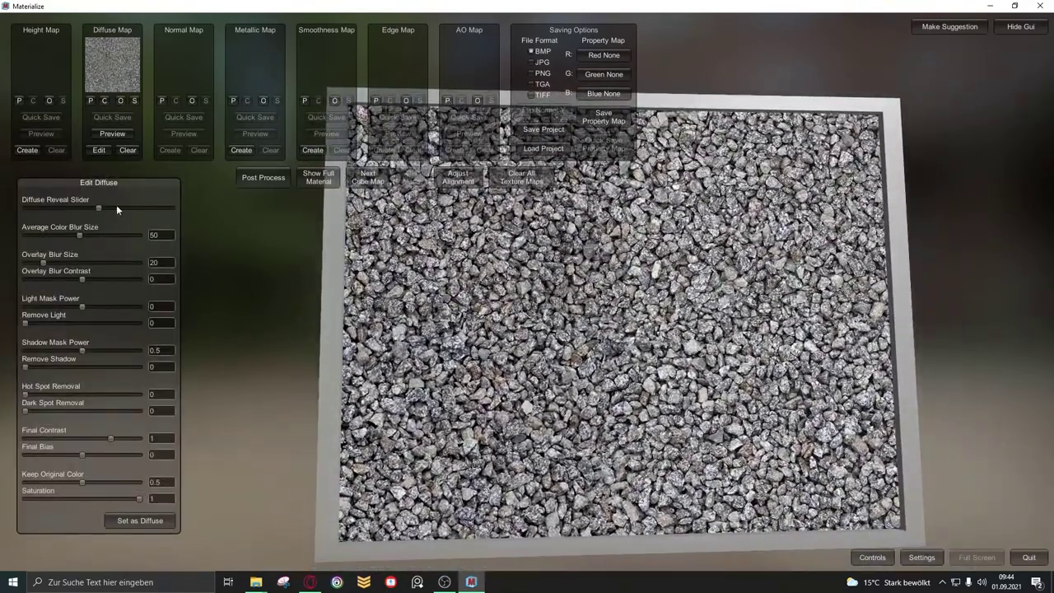
mouse_move(98, 208)
left_mouse_down()
mouse_move(64, 210)
mouse_move(98, 214)
mouse_move(98, 240)
mouse_move(8, 240)
mouse_move(86, 237)
mouse_move(76, 241)
mouse_move(83, 264)
left_mouse_up()
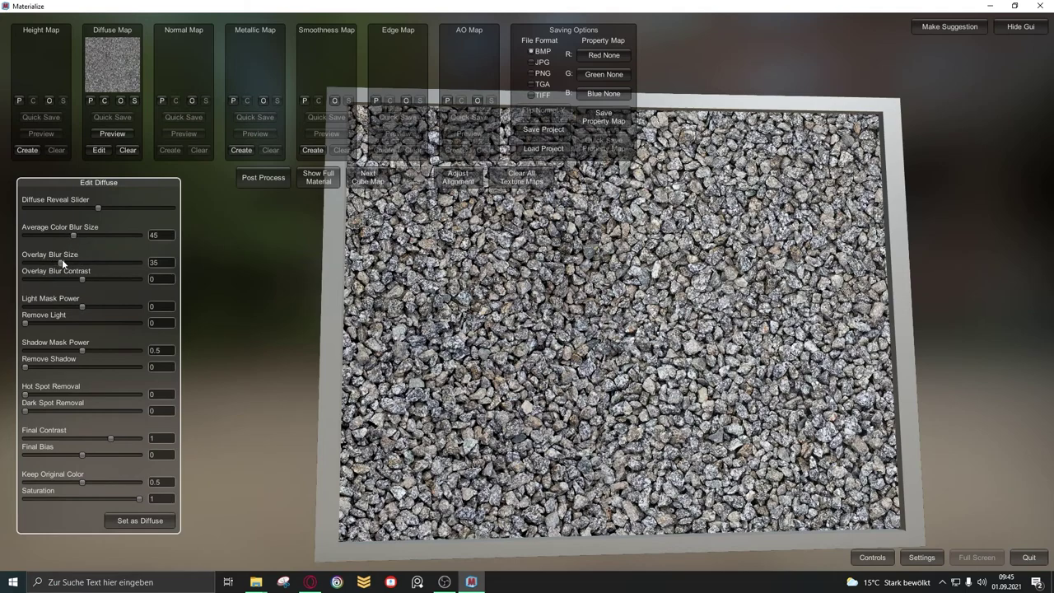
left_click(27, 149)
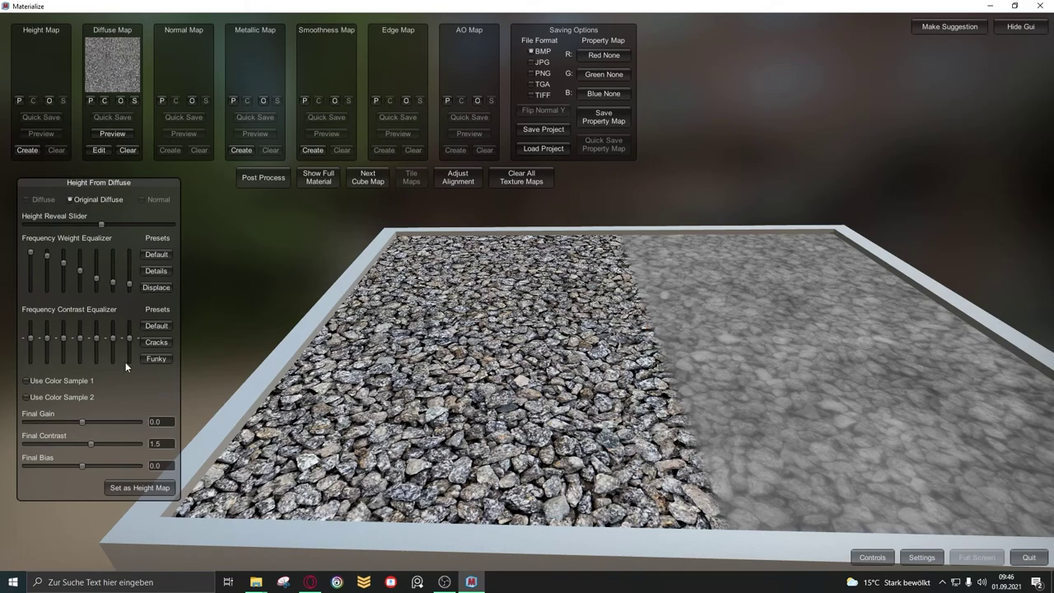
Store the height map and lower its final gain to about -0.22, with contrast near 1.40
left_click(151, 487)
mouse_move(383, 499)
left_mouse_down()
mouse_move(467, 461)
mouse_move(472, 559)
left_mouse_up()
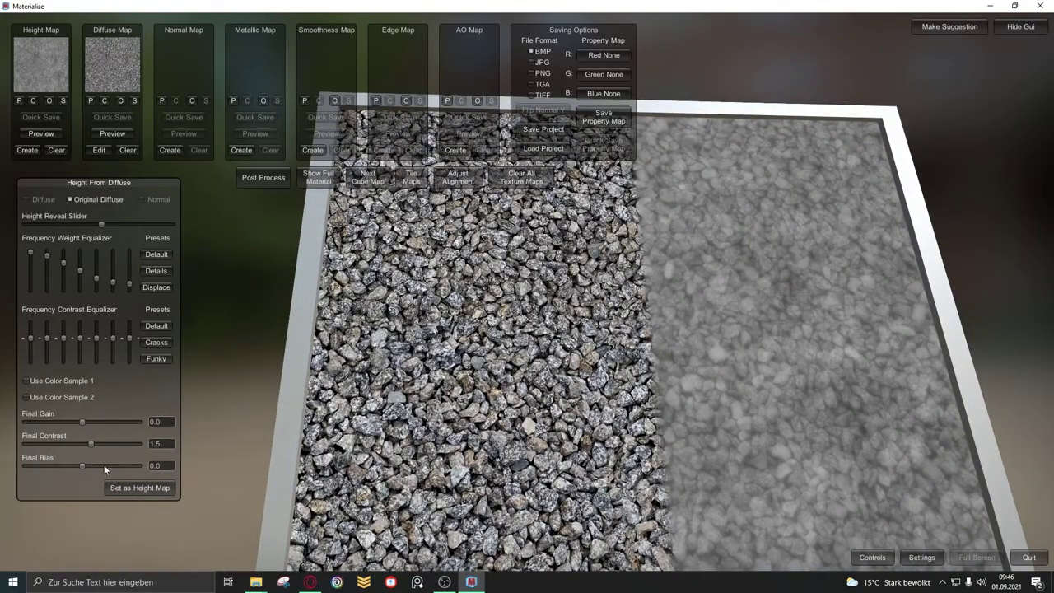
mouse_move(85, 424)
left_mouse_down()
mouse_move(115, 417)
mouse_move(47, 420)
mouse_move(139, 443)
mouse_move(82, 447)
mouse_move(92, 446)
mouse_move(83, 462)
left_mouse_up()
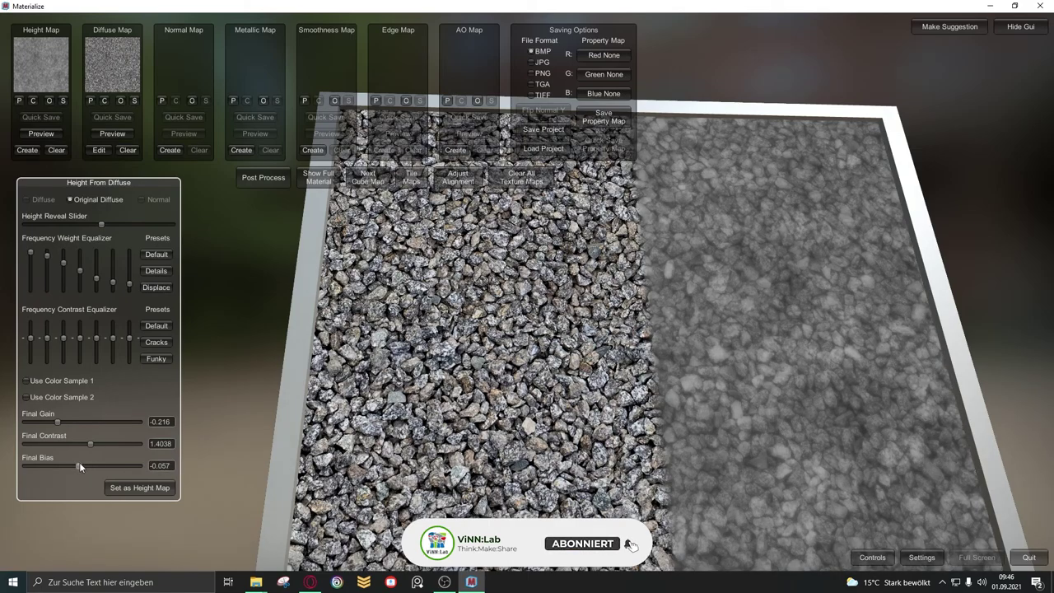
Create a normal map with lower angular intensity, the Mids preset and final contrast near 5.96, then store it
left_click(169, 150)
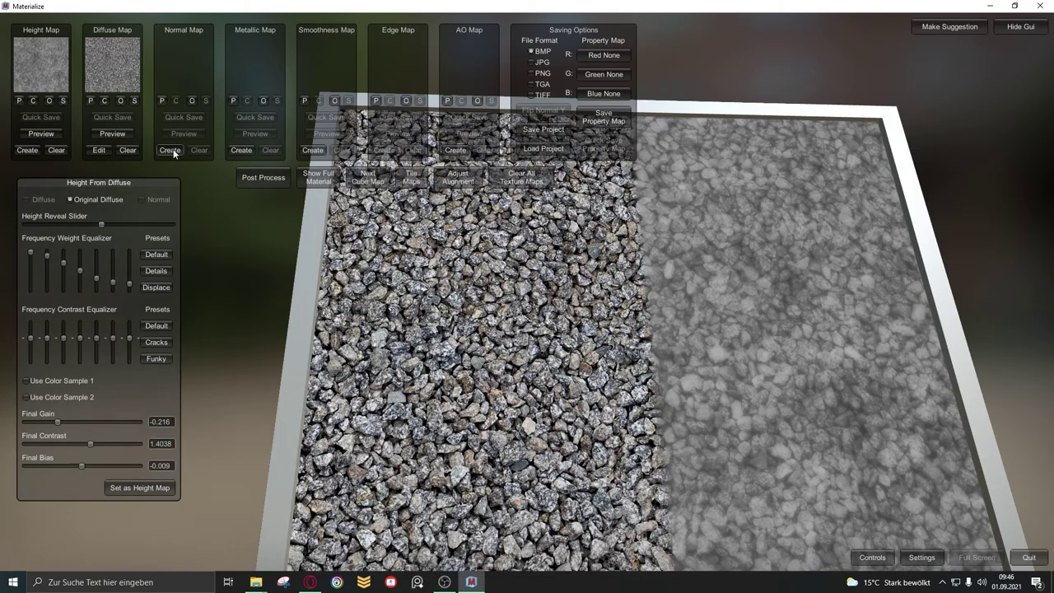
mouse_move(99, 207)
left_mouse_down()
mouse_move(53, 208)
mouse_move(112, 228)
mouse_move(97, 230)
left_mouse_up()
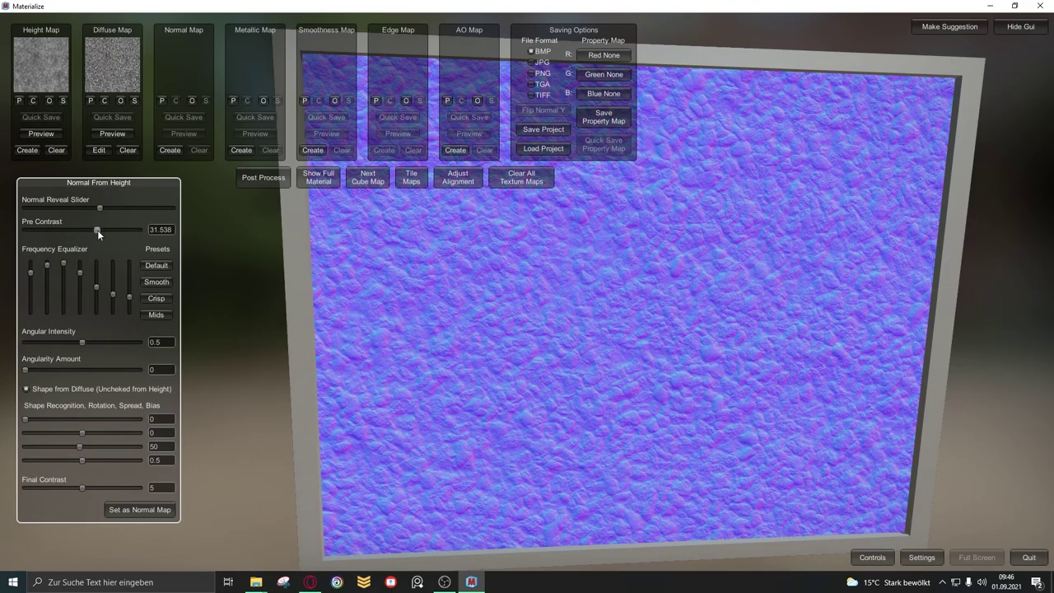
scroll(542, 432, "up", 3)
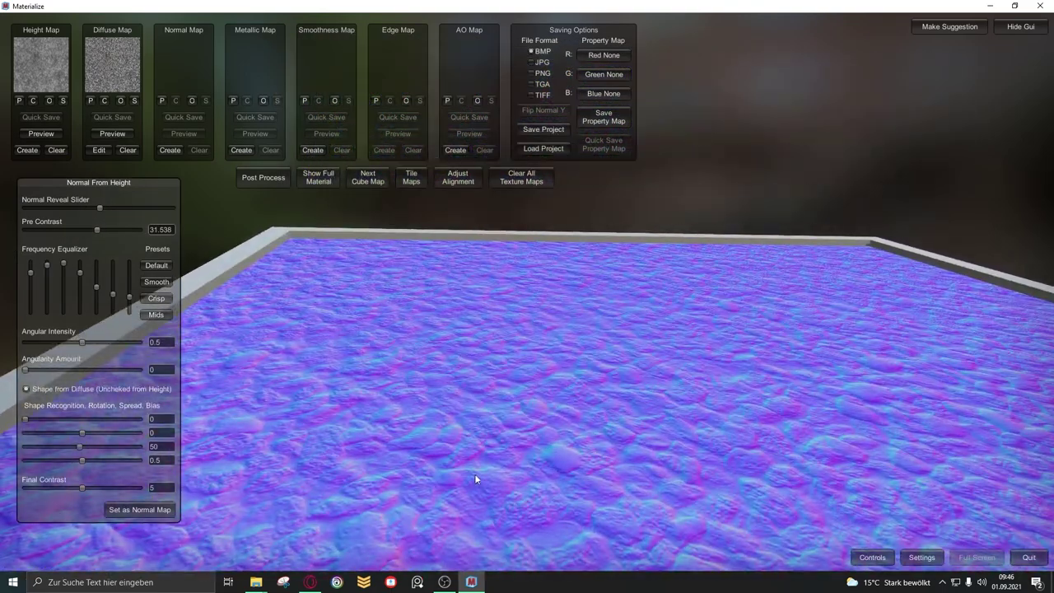
left_click(84, 343)
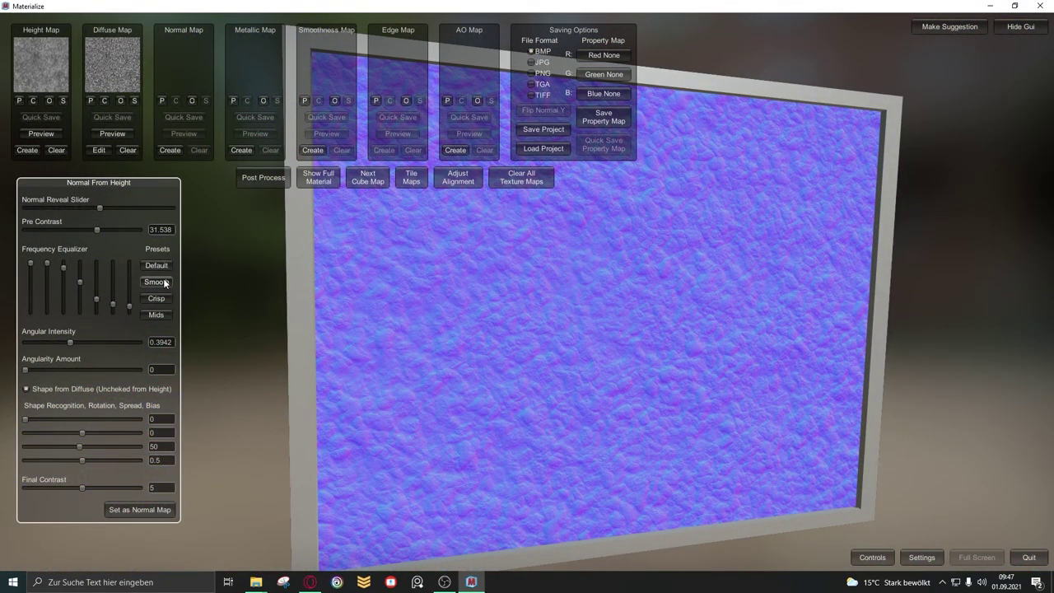
left_click(160, 280)
left_click(156, 315)
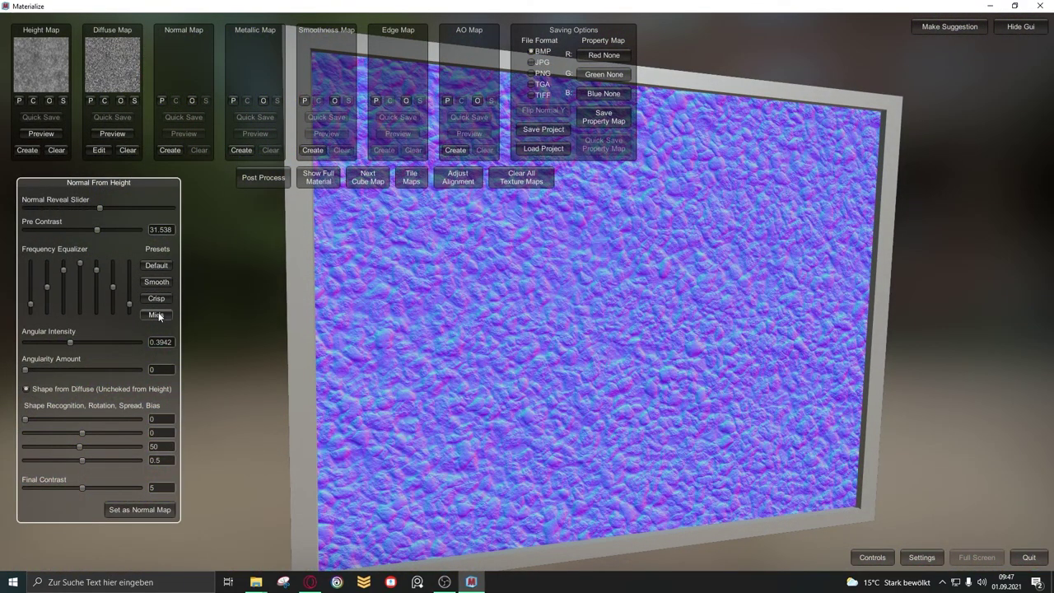
left_click_drag(159, 316, 743, 468)
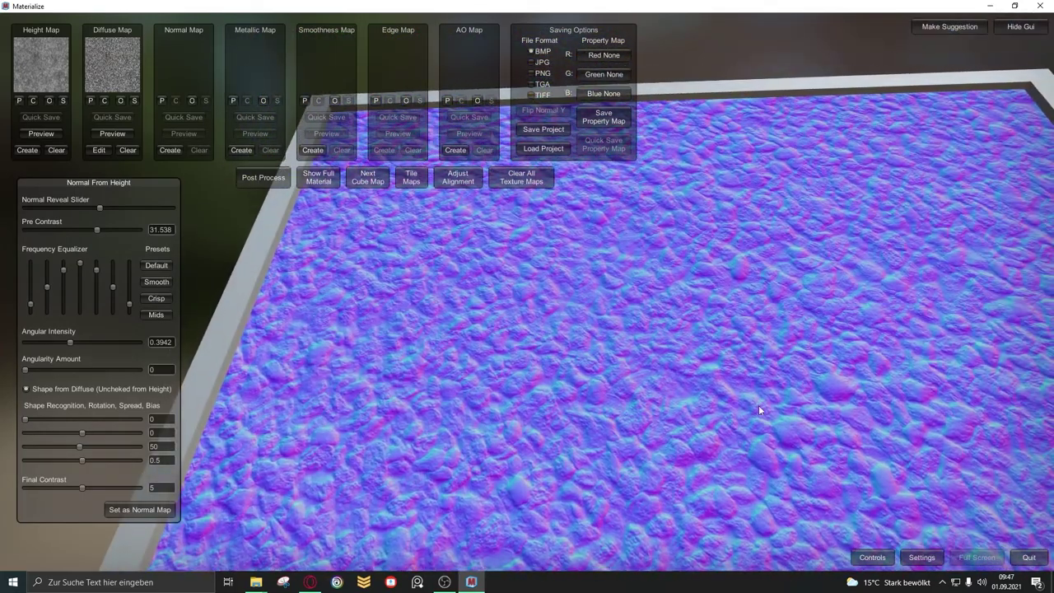
left_click_drag(682, 445, 671, 432)
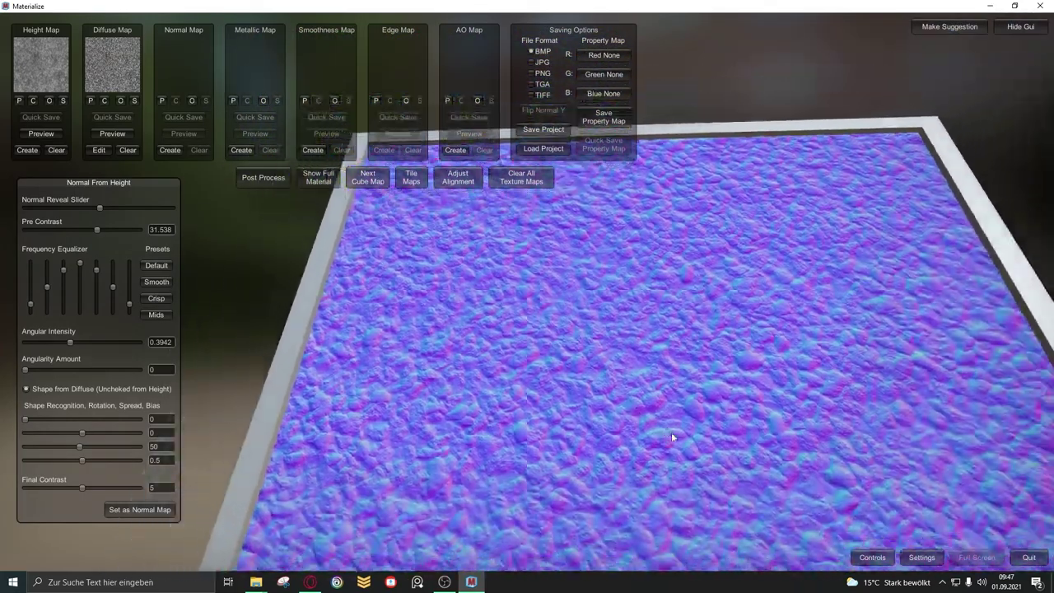
mouse_move(83, 491)
left_mouse_down()
mouse_move(125, 490)
mouse_move(93, 494)
left_mouse_up()
left_click(119, 508)
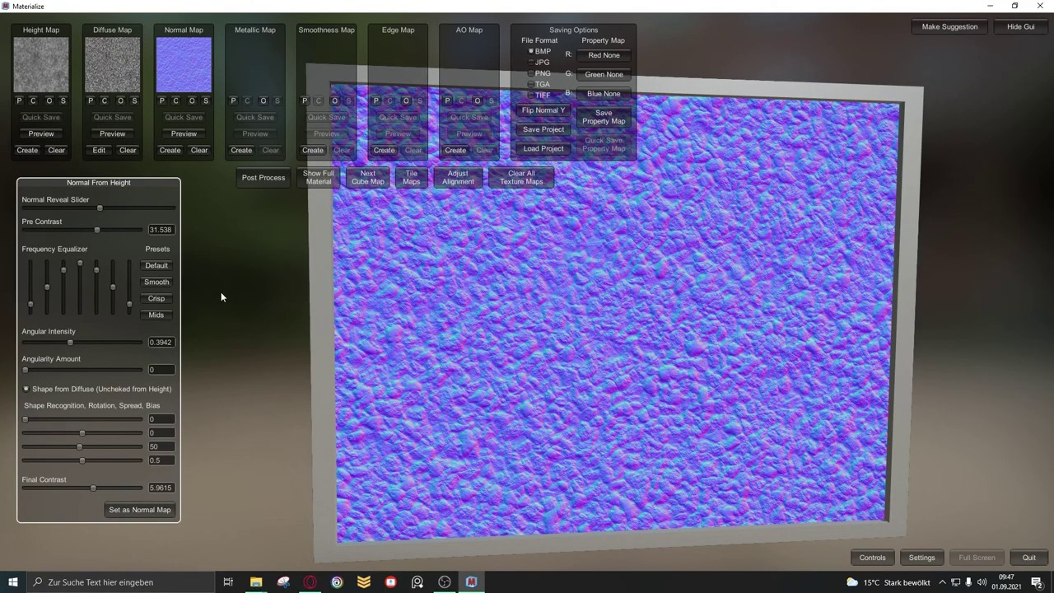
Regenerate the height map with Displace weighting after trying Cracks and Funky presets, then view the full material
left_click(318, 177)
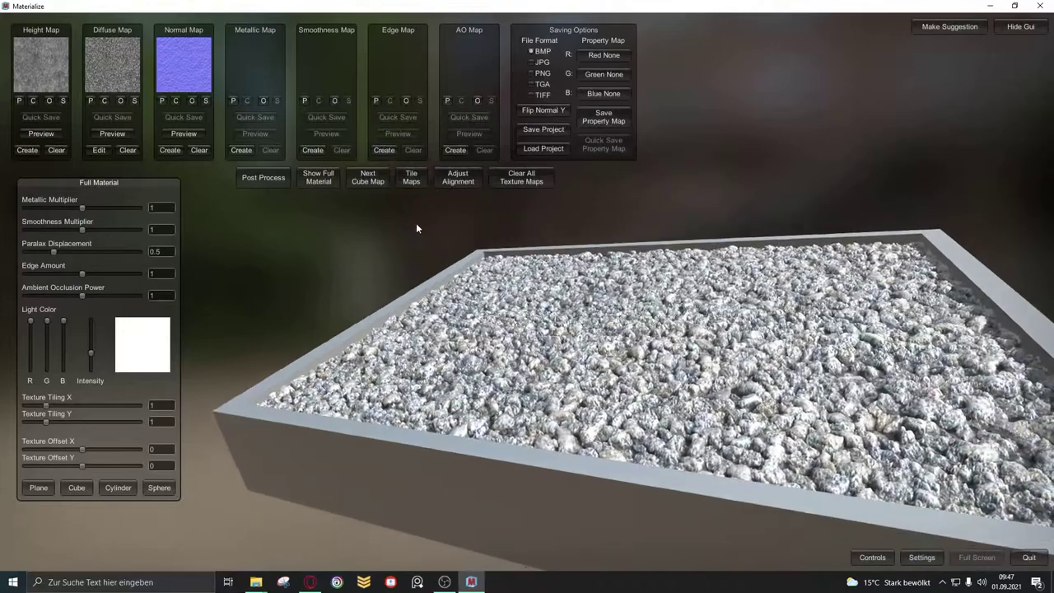
left_click_drag(416, 228, 593, 467)
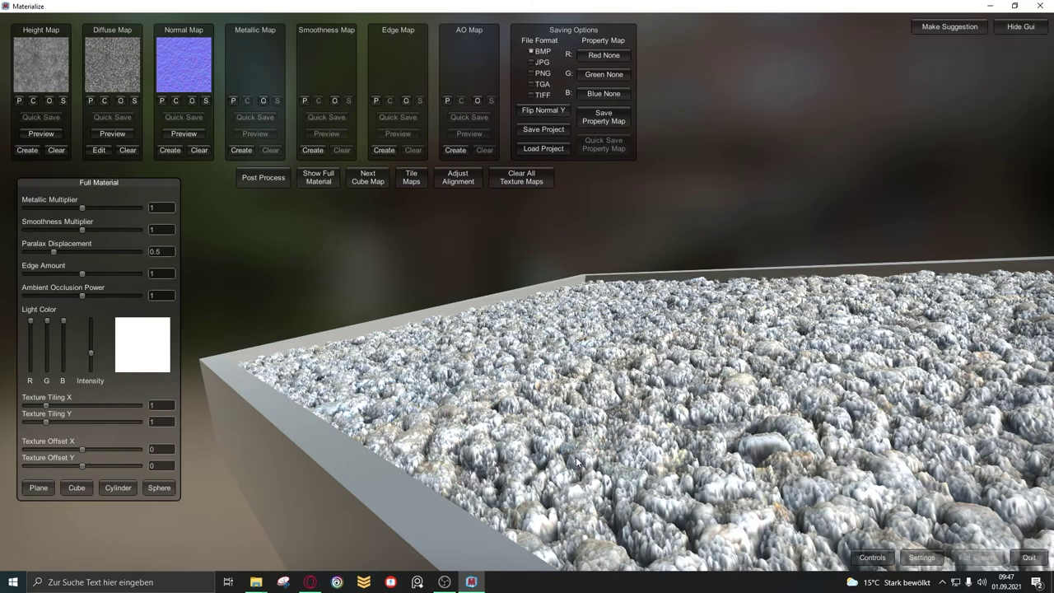
left_click(24, 150)
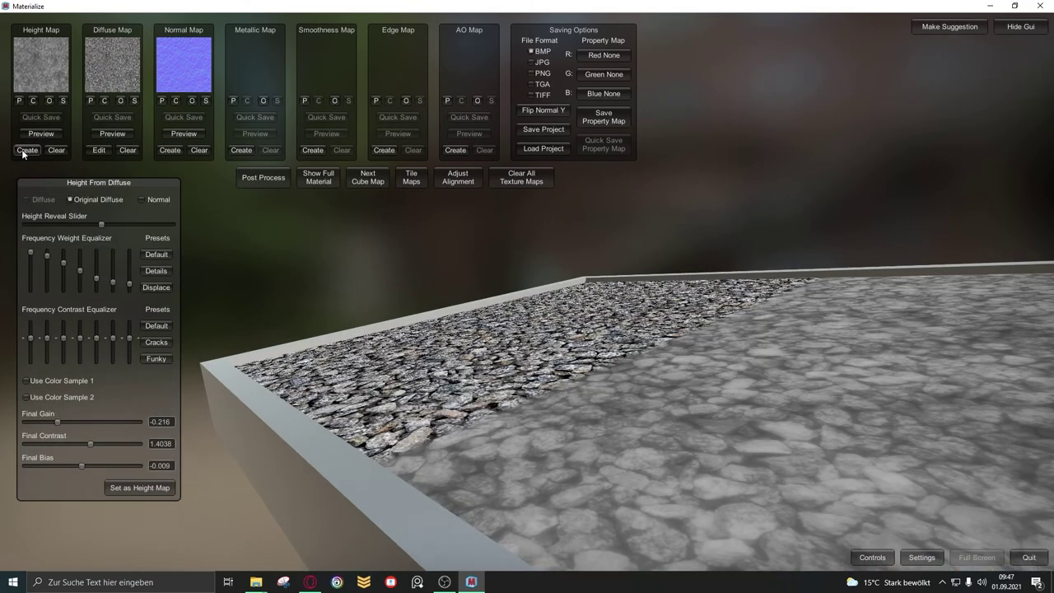
left_click_drag(446, 384, 197, 356)
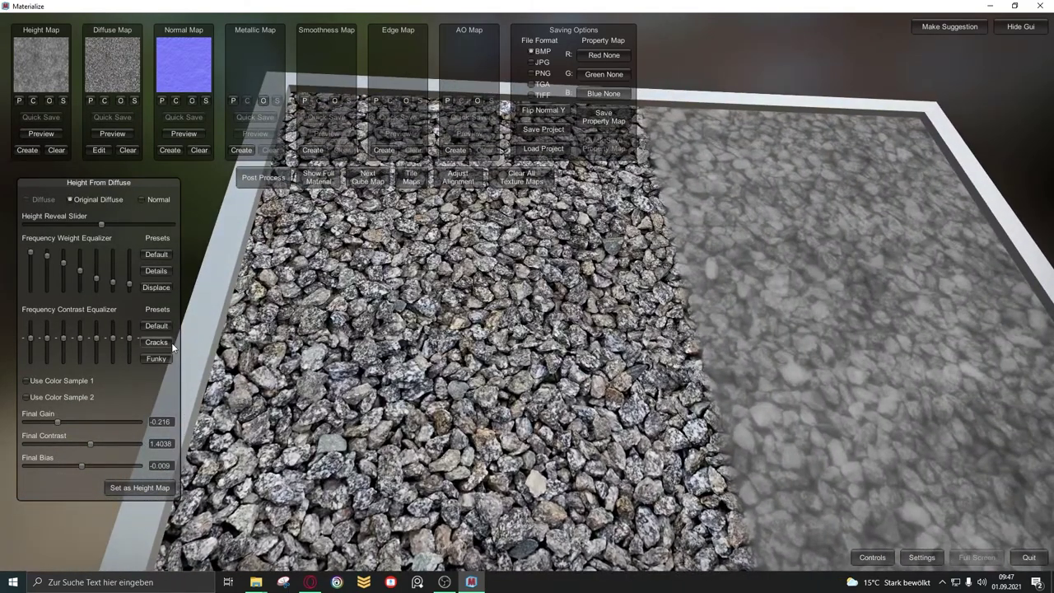
left_click(169, 341)
left_click(166, 354)
left_click(159, 327)
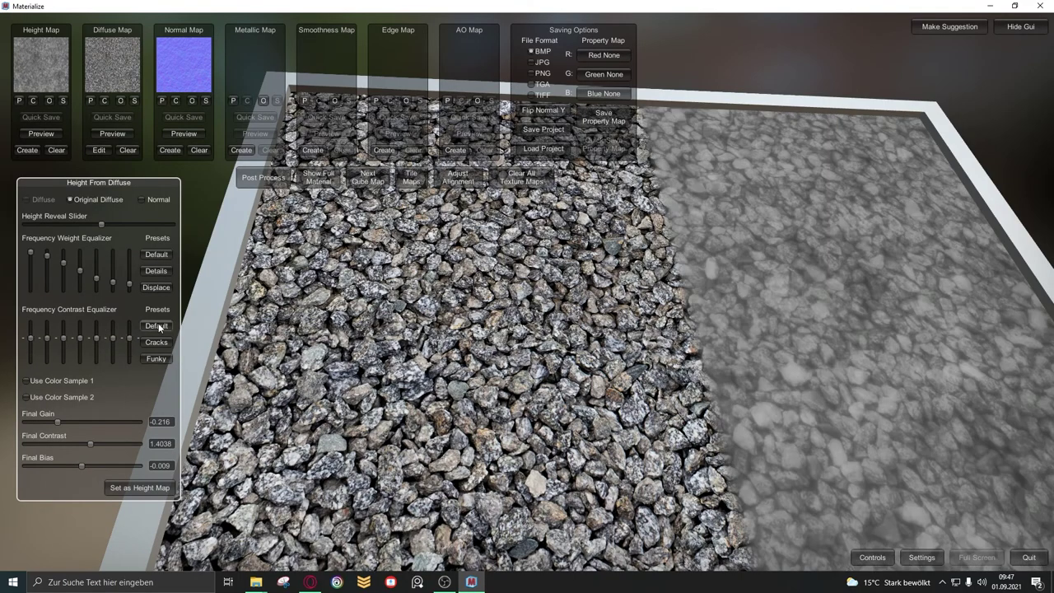
left_click(162, 285)
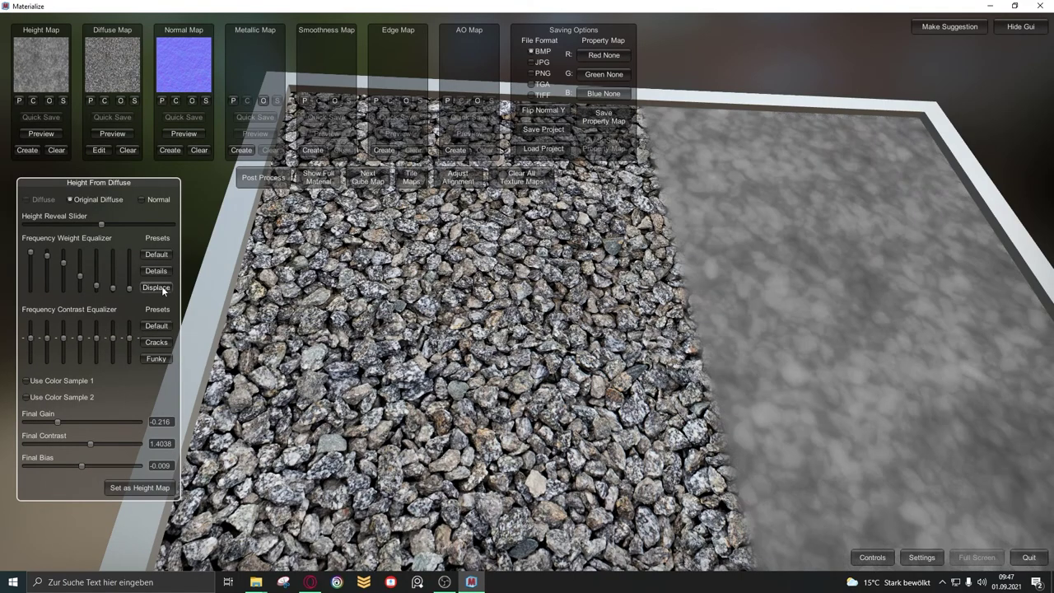
left_click(313, 188)
mouse_move(313, 198)
left_mouse_down()
mouse_move(385, 312)
mouse_move(489, 417)
mouse_move(371, 280)
left_mouse_up()
Generate and store a metallic map from the diffuse, then an edge map from the normal
left_click(241, 150)
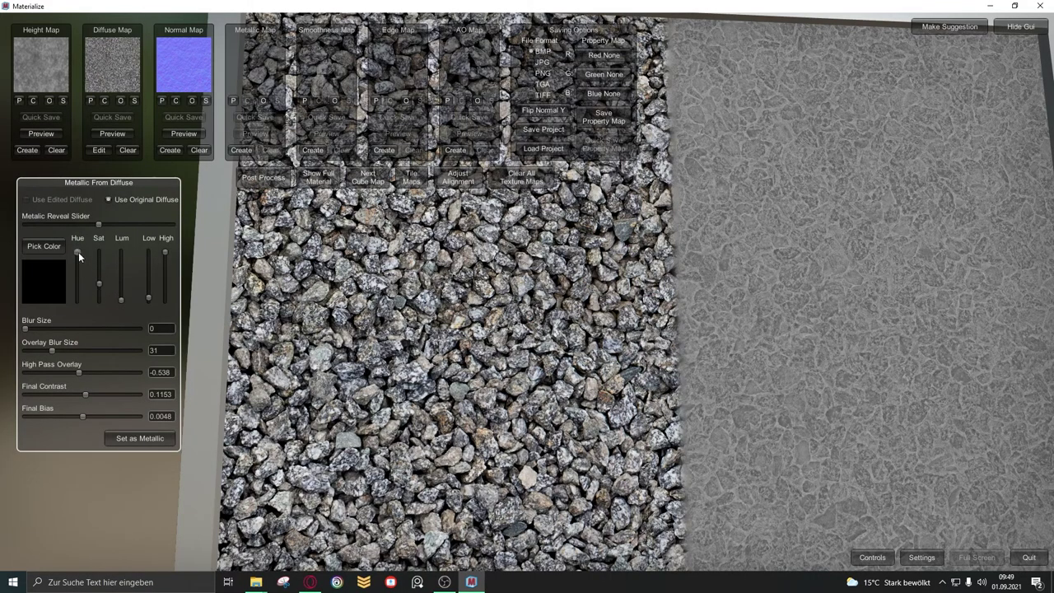
left_click(156, 441)
left_click(321, 179)
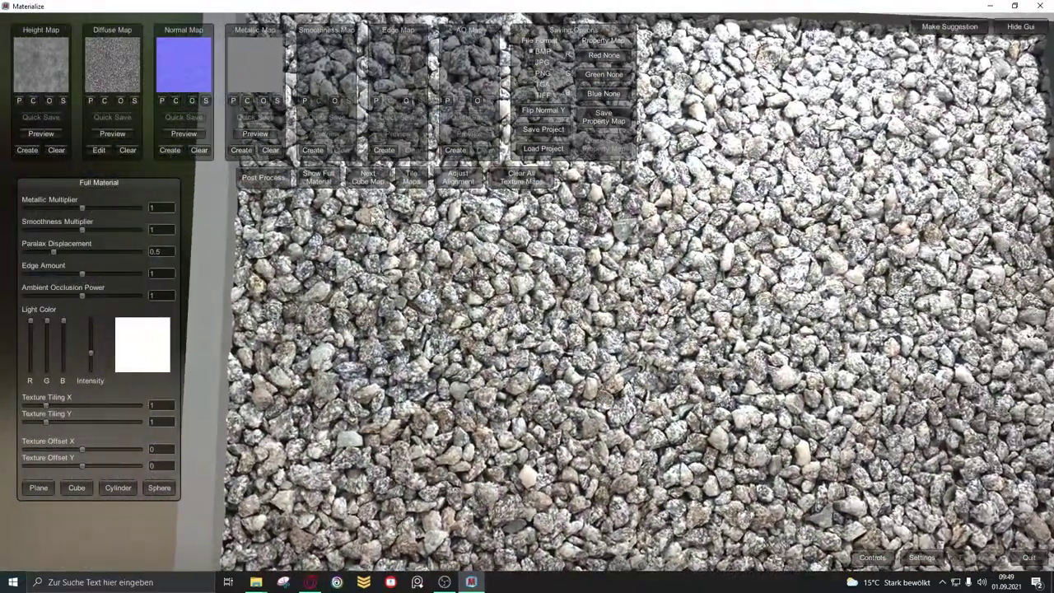
left_click(384, 151)
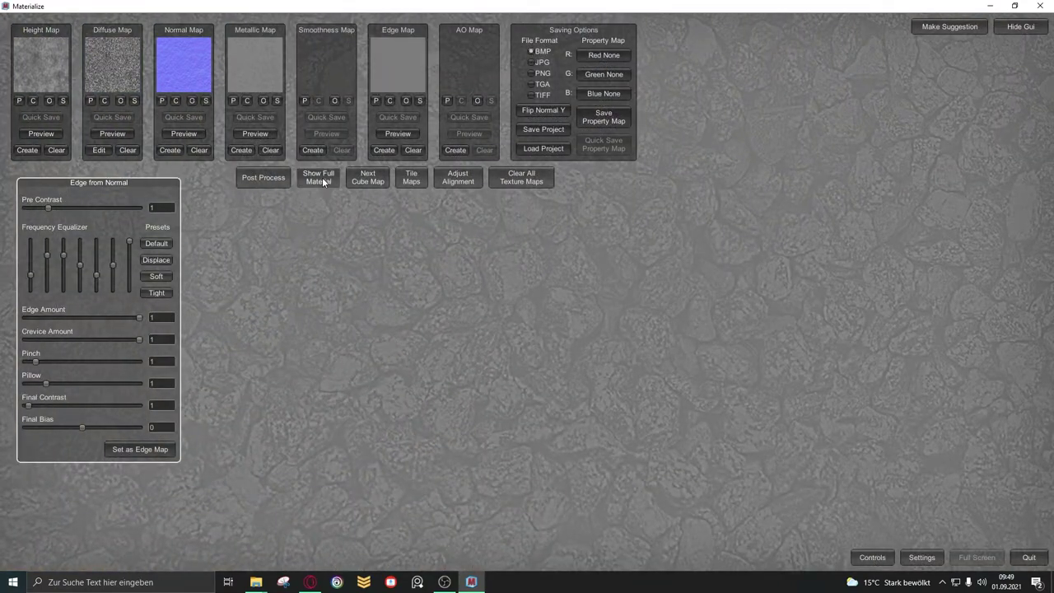
Preview the full gravel material in 3D, brightly lit and tilted top-down, then start saving the height map
left_click(322, 177)
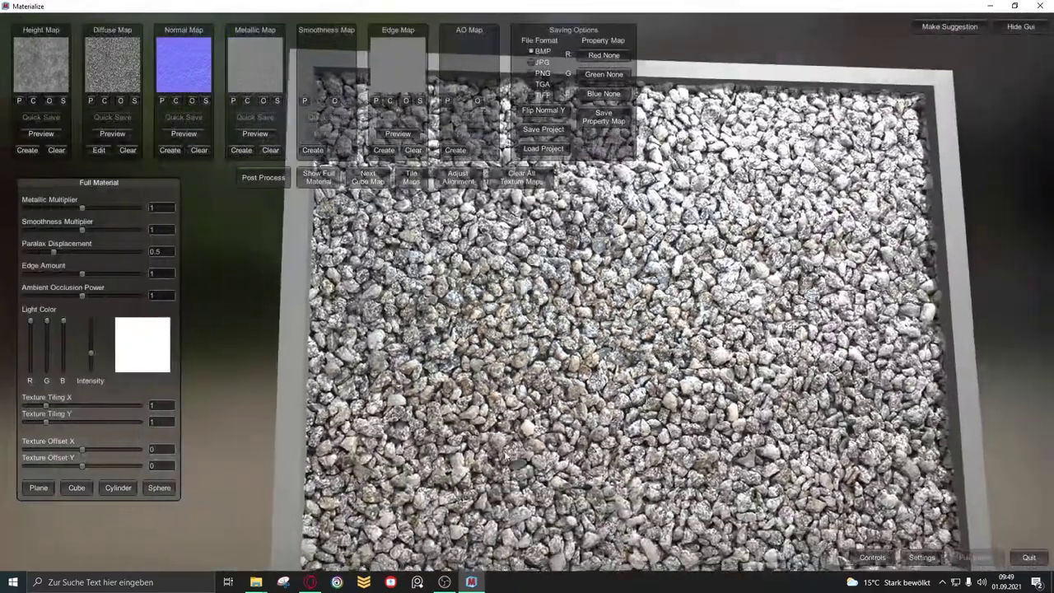
left_click(377, 181)
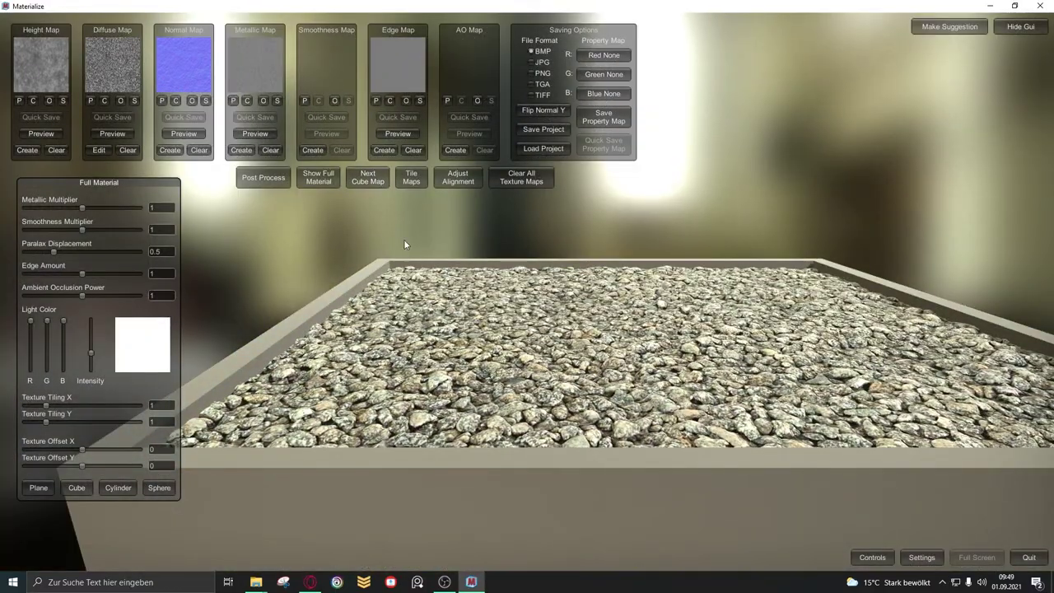
left_click_drag(404, 243, 451, 169)
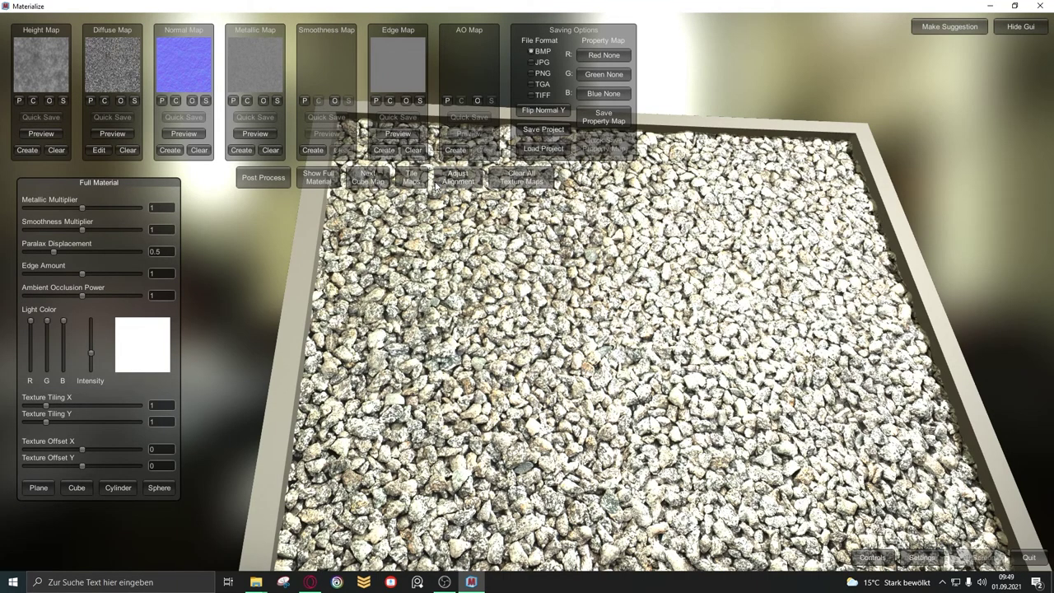
left_click(64, 101)
type("Height_Map")
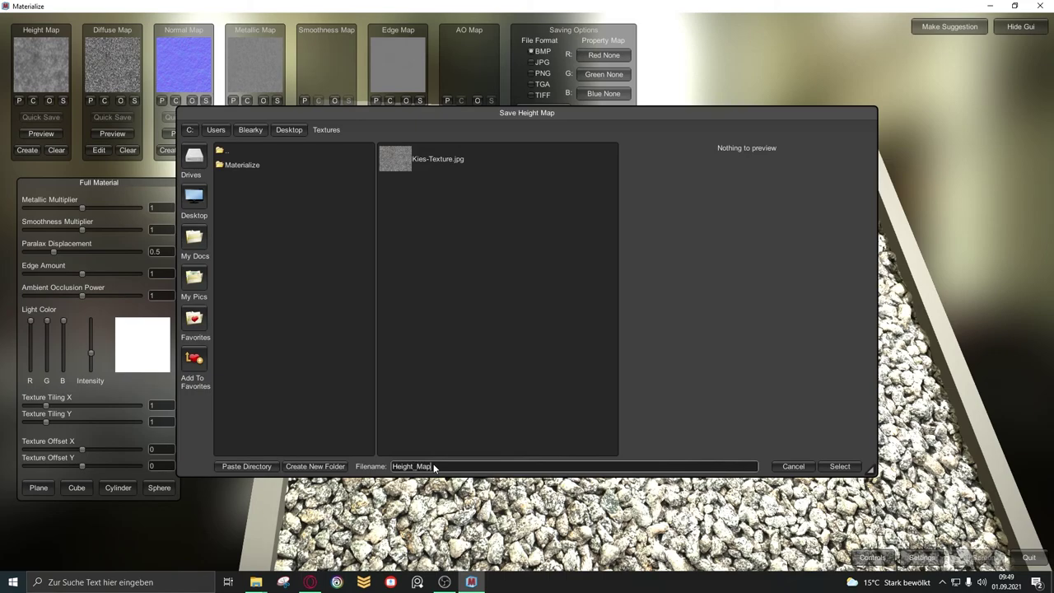
Cancel the Height and Diffuse map save dialogs
key("Return")
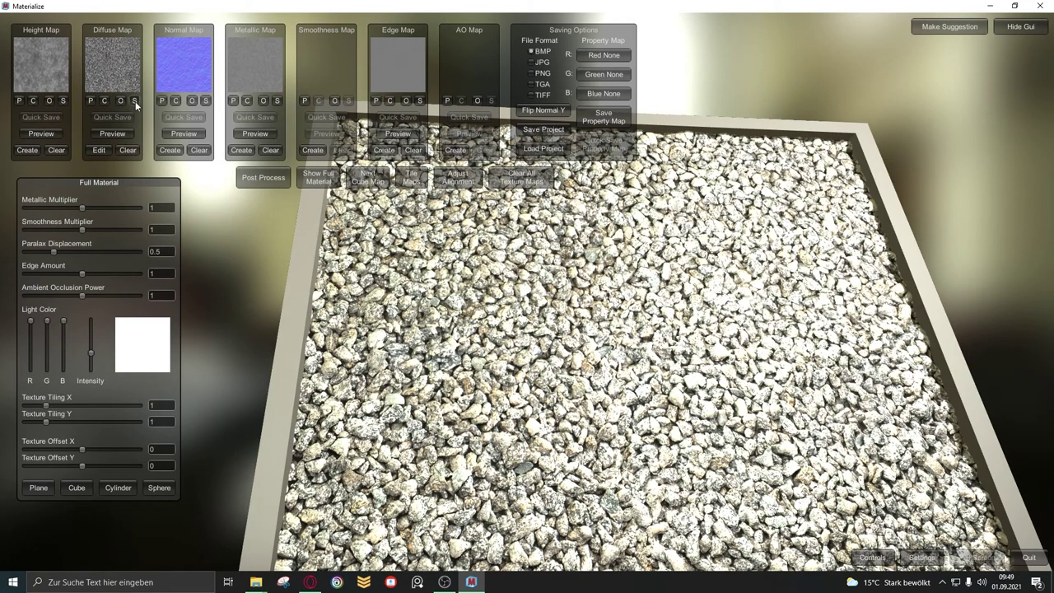
left_click(135, 101)
left_click(807, 467)
Save the Materialize project as Kies.mtz and confirm it appears under Load Project
left_click(536, 130)
type("K")
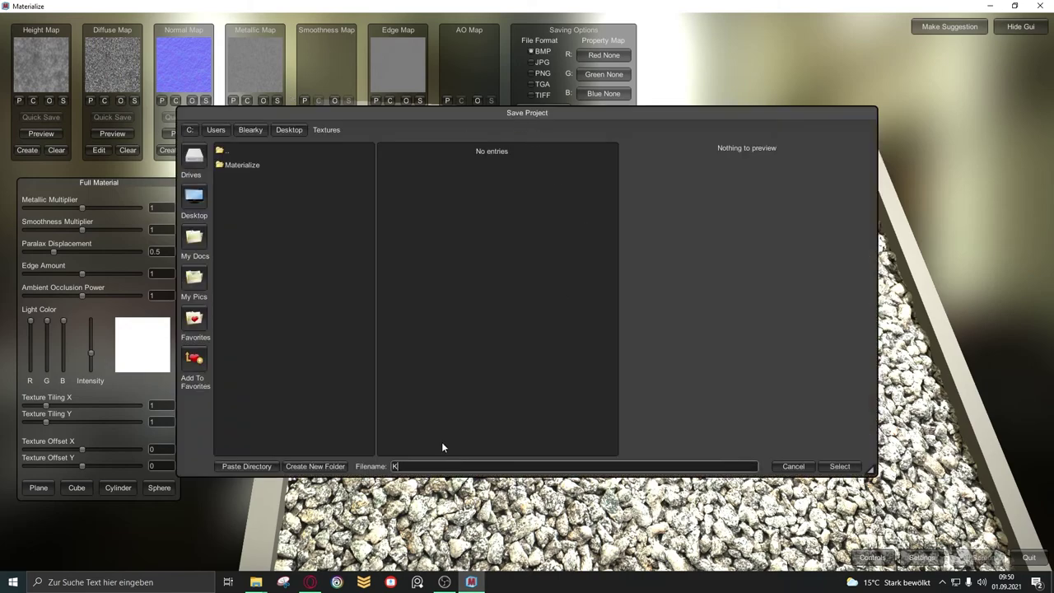
type("ies")
key("Return")
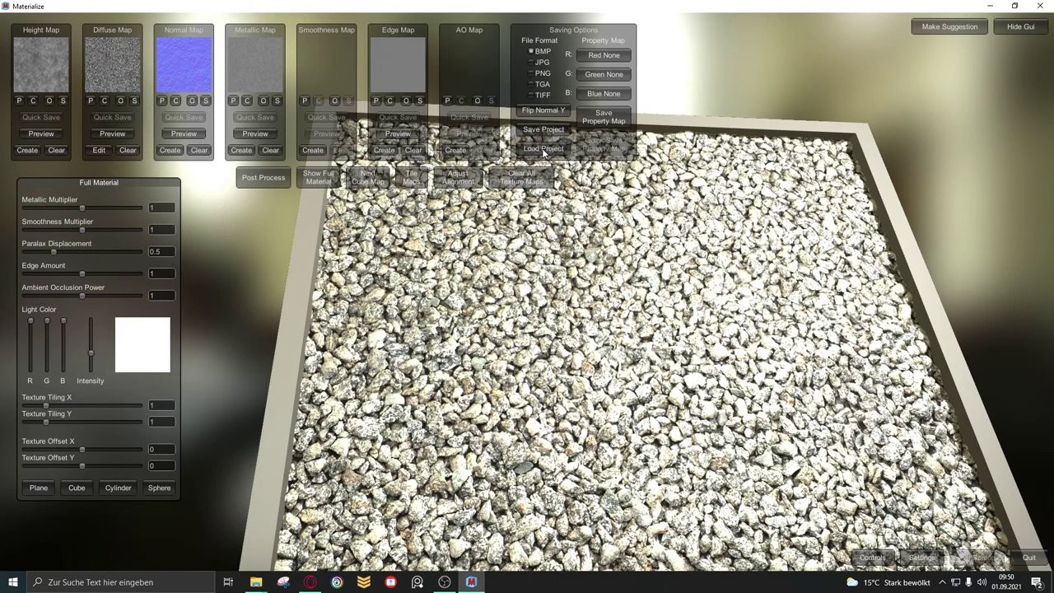
left_click(541, 148)
left_click(579, 165)
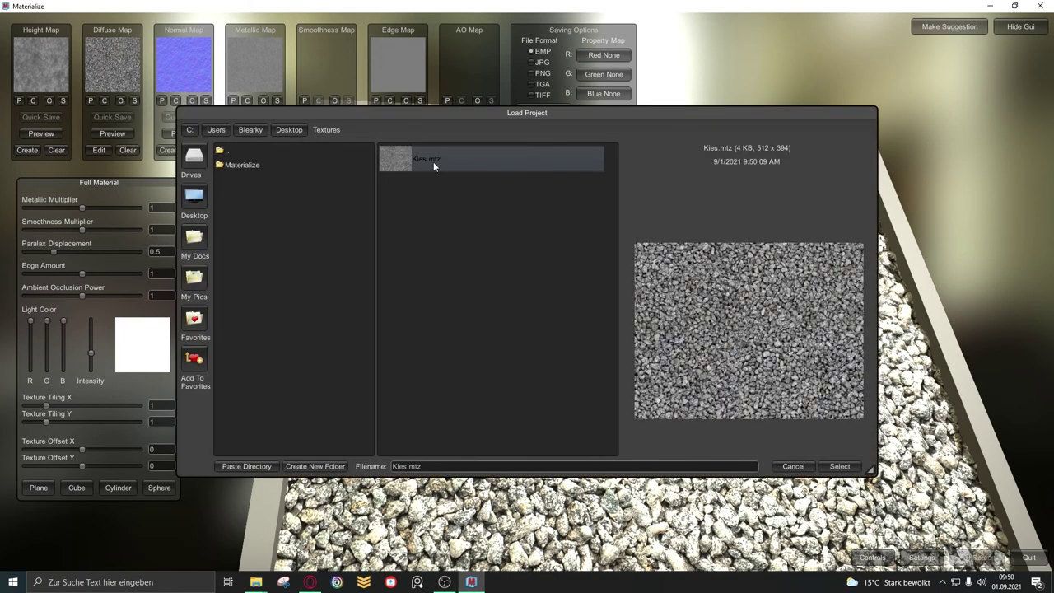
left_click(800, 467)
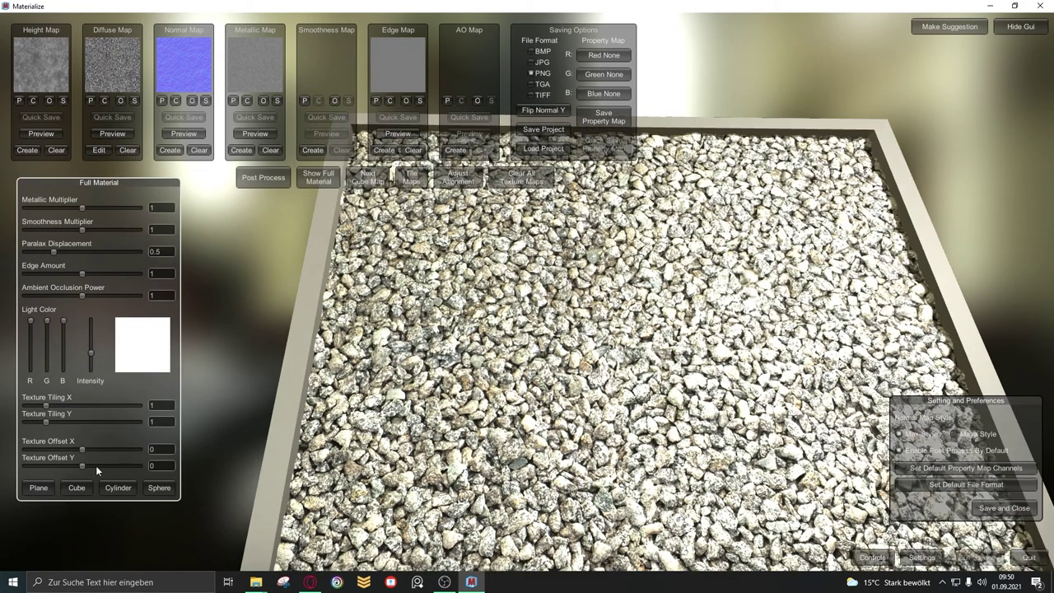
On the cube preview, set Metallic Multiplier to about 1.15 and Smoothness Multiplier to 2
left_click(77, 488)
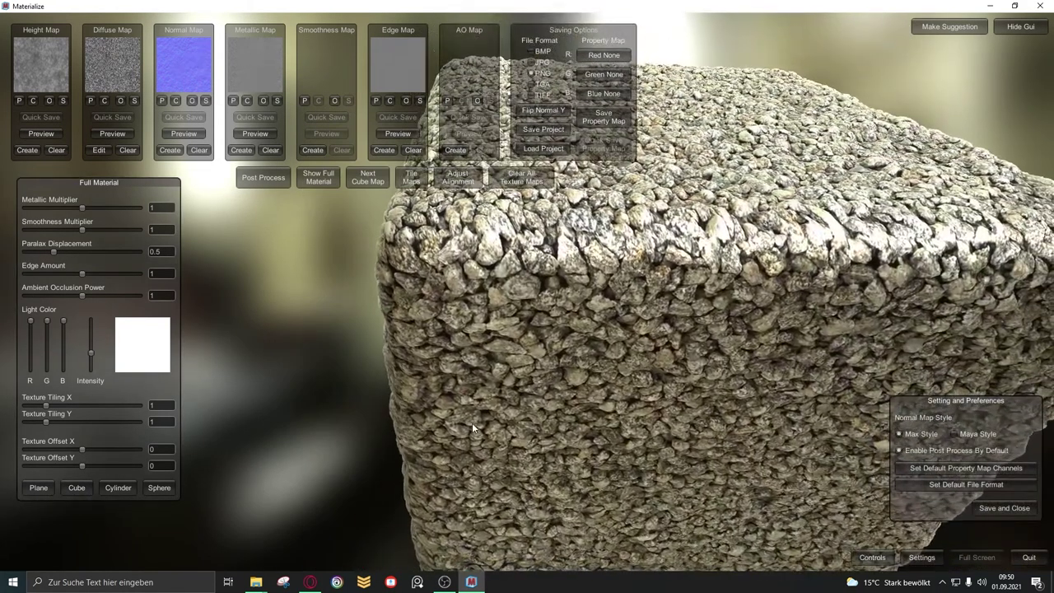
mouse_move(472, 422)
left_mouse_down()
mouse_move(383, 339)
mouse_move(370, 264)
mouse_move(432, 308)
mouse_move(354, 255)
left_mouse_up()
left_click_drag(82, 209, 140, 208)
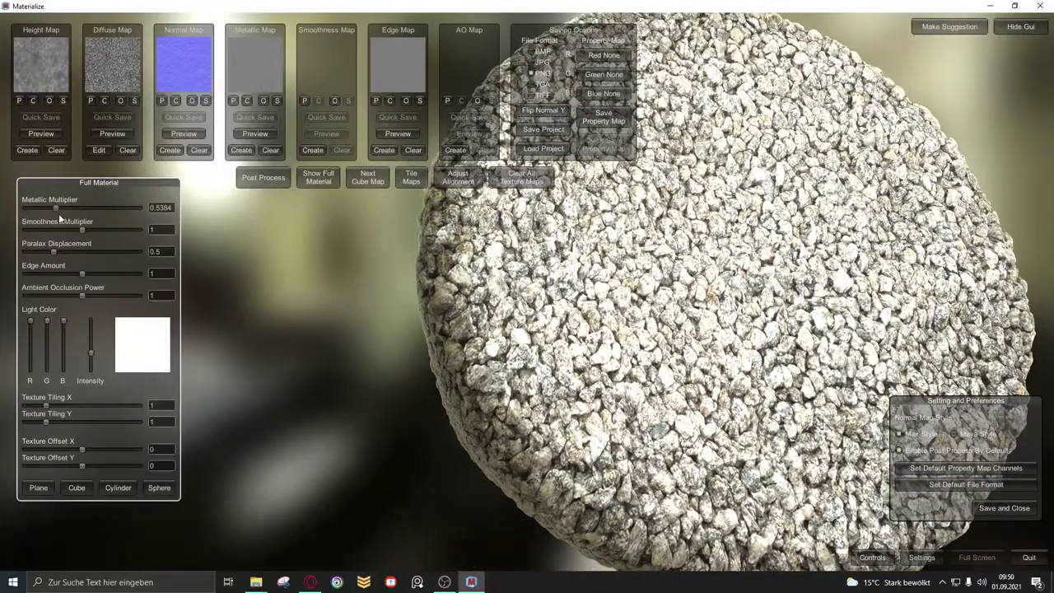
mouse_move(460, 374)
left_mouse_down()
mouse_move(538, 320)
mouse_move(659, 307)
left_mouse_up()
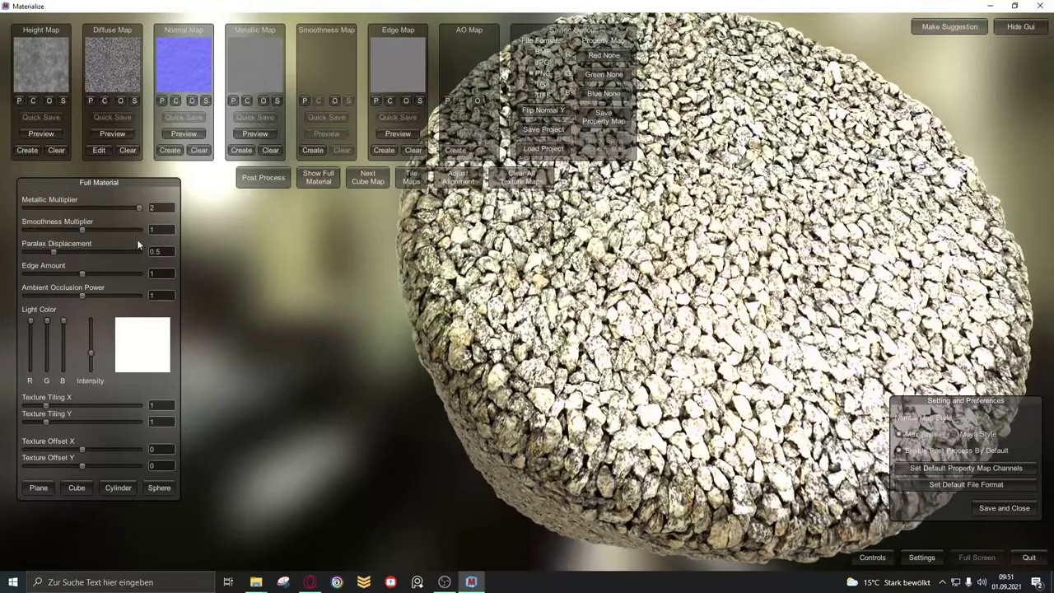
mouse_move(140, 208)
left_mouse_down()
mouse_move(92, 209)
mouse_move(140, 230)
left_mouse_up()
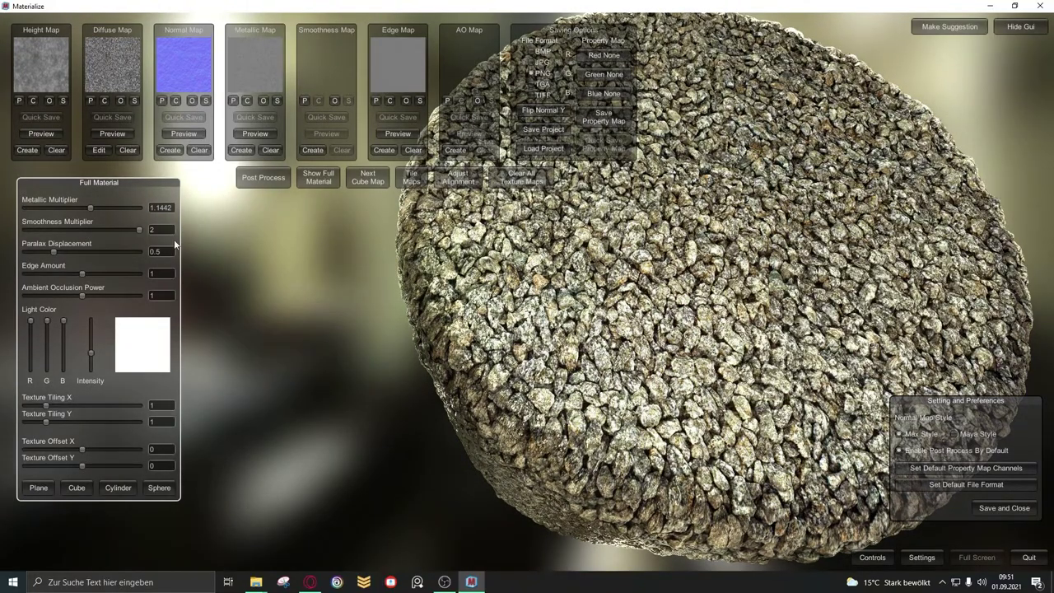
left_click_drag(447, 314, 336, 305)
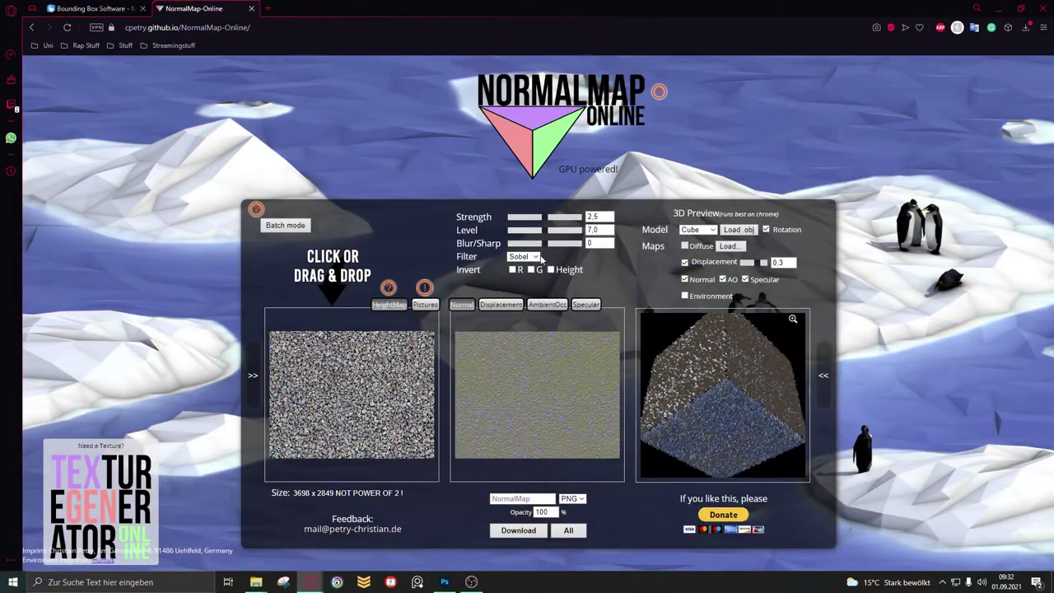
Tile the gravel image across the preview cube faces and sharpen the normal map toward 18
left_click(426, 305)
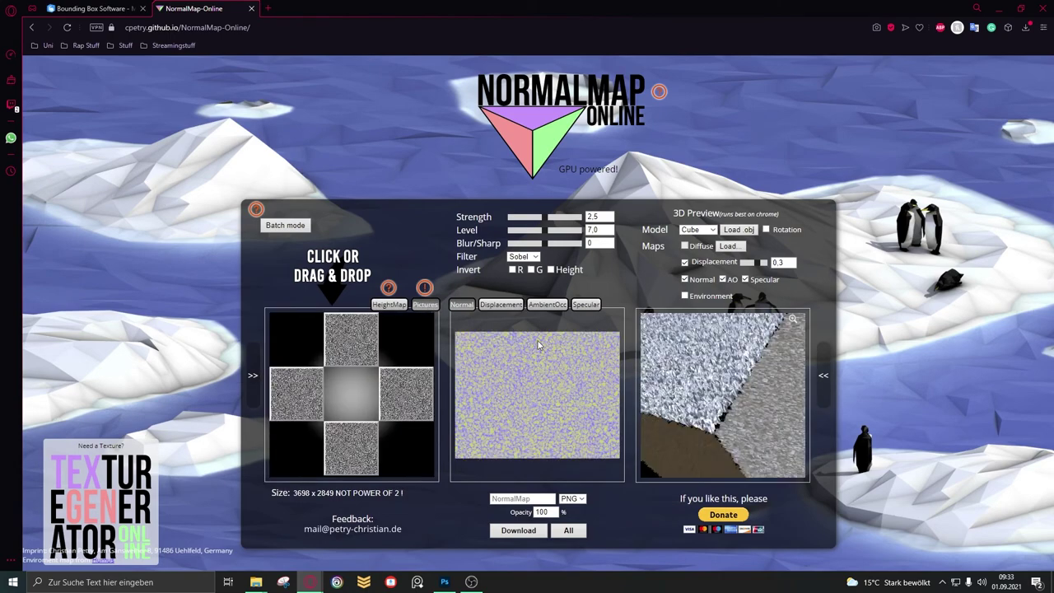
left_click_drag(728, 421, 724, 407)
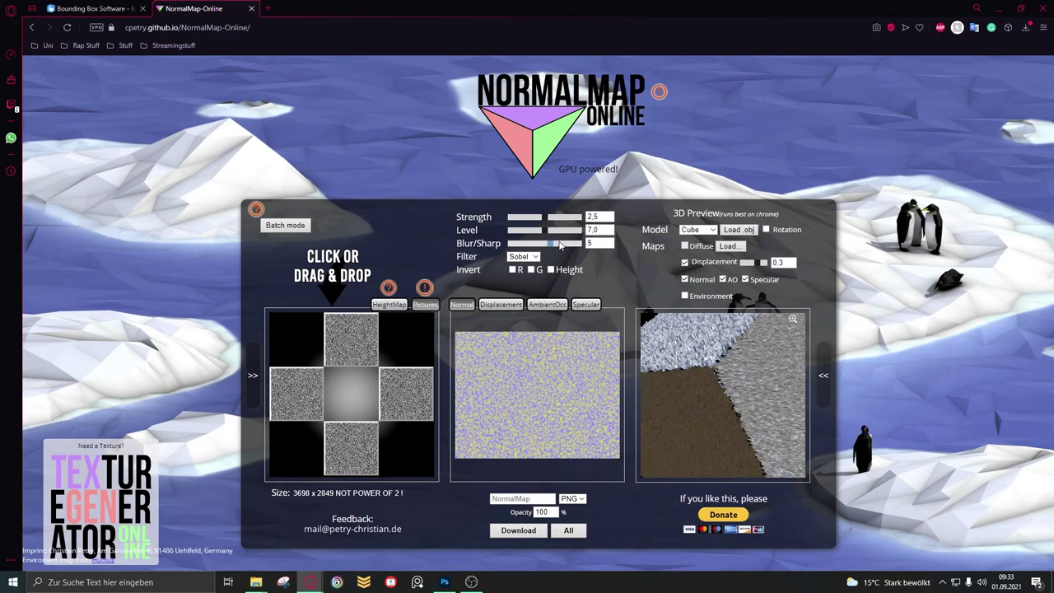
mouse_move(561, 245)
left_mouse_down()
mouse_move(565, 219)
mouse_move(533, 223)
mouse_move(548, 217)
left_mouse_up()
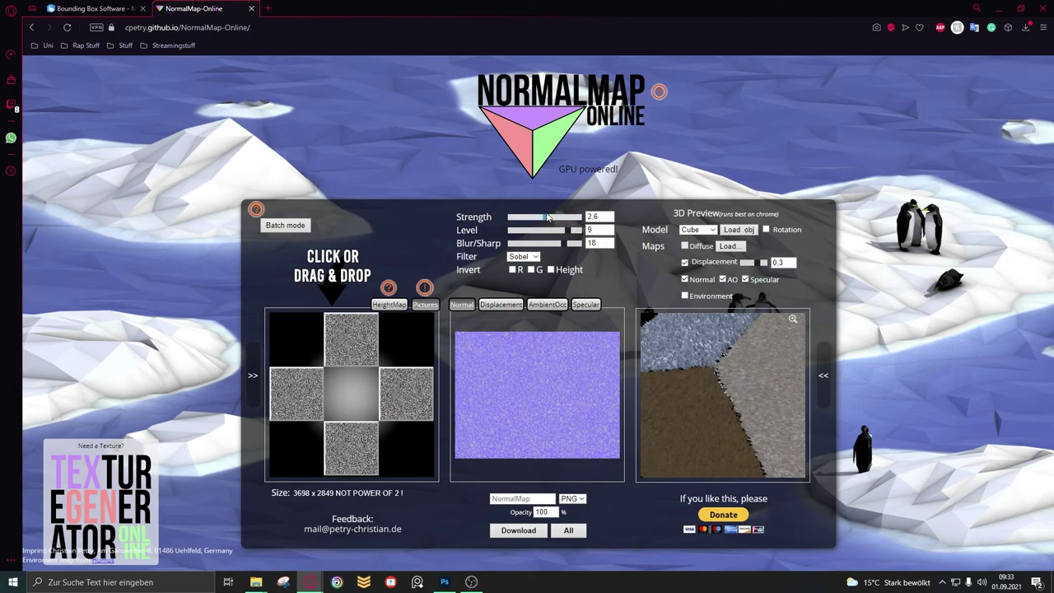
Set displacement contrast -0.81 and sharpness 3, then ambient occlusion strength 0.66
left_click(508, 303)
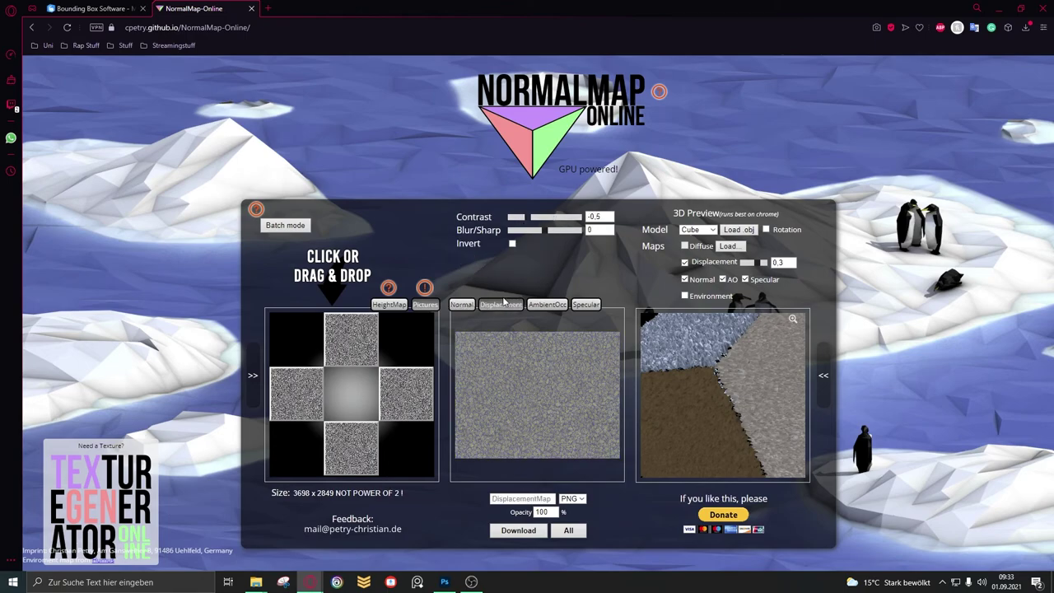
mouse_move(556, 220)
left_mouse_down()
mouse_move(577, 219)
mouse_move(519, 219)
mouse_move(536, 234)
left_mouse_up()
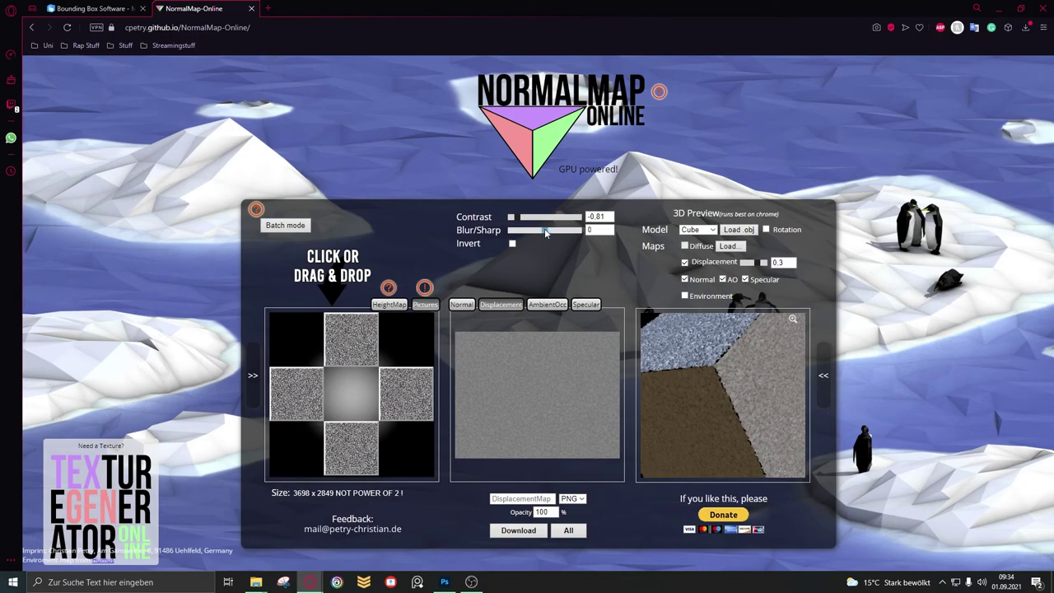
left_click_drag(544, 230, 550, 231)
left_click_drag(752, 375, 719, 356)
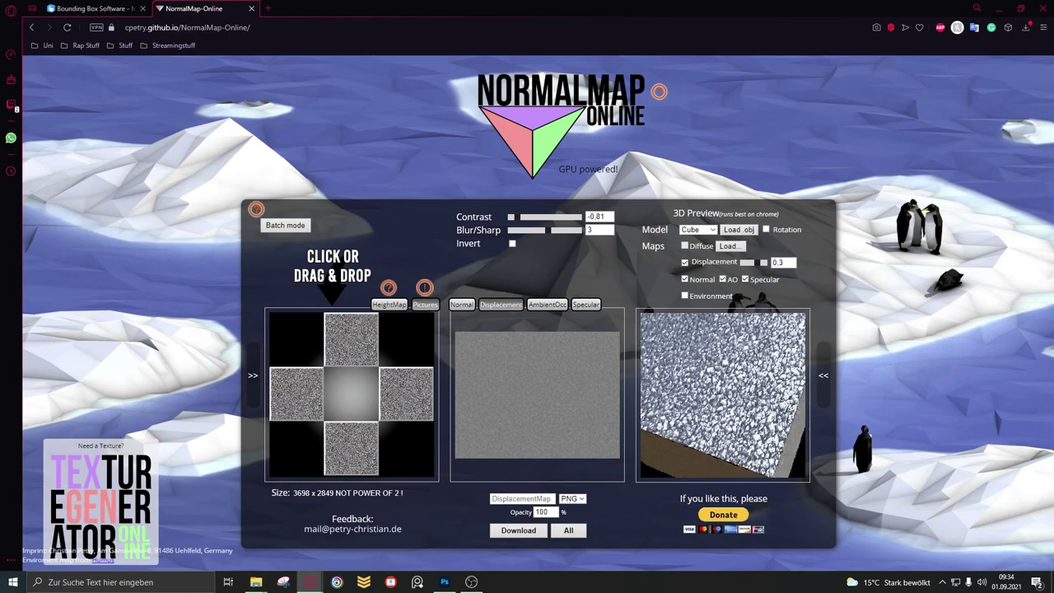
left_click(558, 305)
mouse_move(567, 219)
left_mouse_down()
mouse_move(557, 219)
mouse_move(567, 249)
mouse_move(549, 245)
mouse_move(565, 257)
left_mouse_up()
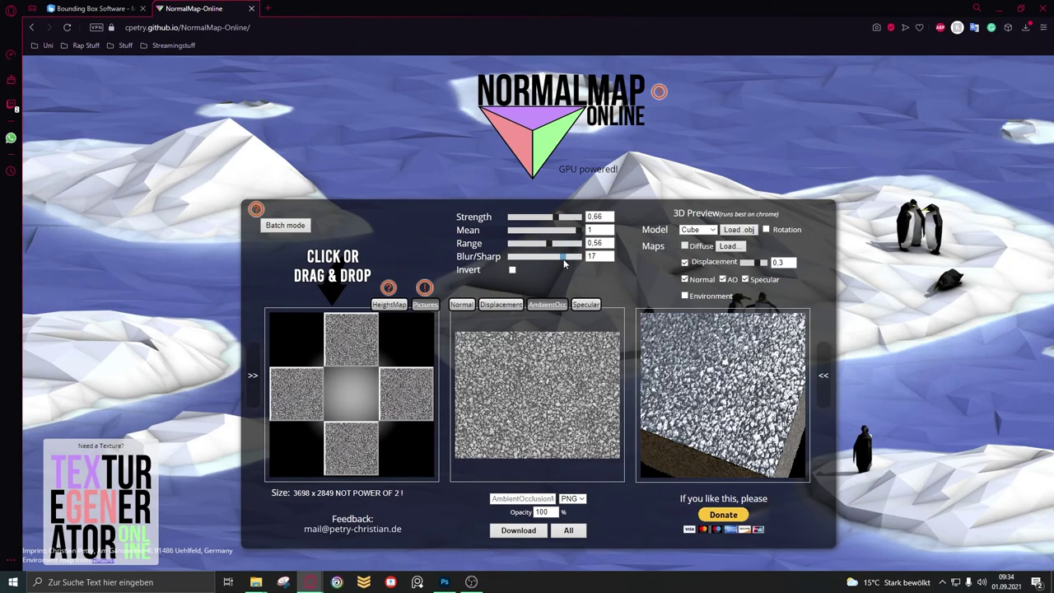
Tune the specular map to strength about 0.78 and range 0.71, then revisit displacement settings
left_click(586, 305)
mouse_move(576, 218)
left_mouse_down()
mouse_move(561, 217)
mouse_move(567, 231)
mouse_move(545, 245)
mouse_move(555, 244)
left_mouse_up()
mouse_move(722, 361)
left_mouse_down()
mouse_move(710, 377)
mouse_move(734, 386)
mouse_move(726, 394)
mouse_move(736, 399)
mouse_move(730, 355)
mouse_move(724, 385)
mouse_move(750, 414)
mouse_move(714, 358)
mouse_move(761, 382)
mouse_move(690, 378)
mouse_move(717, 365)
mouse_move(686, 294)
left_mouse_up()
left_click(499, 305)
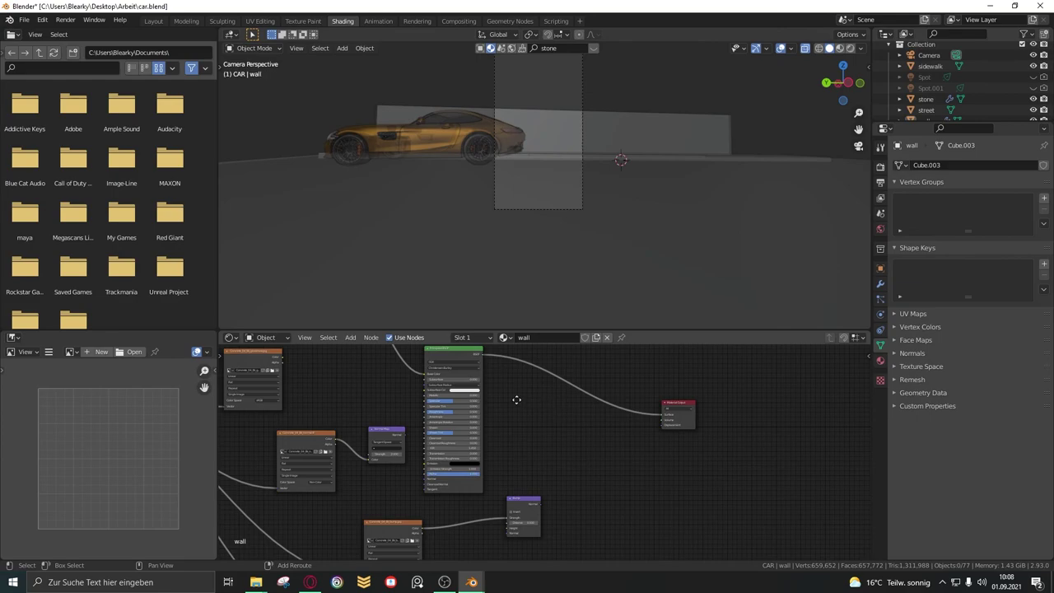
Pan across the wall material's node tree and drop an image into the node editor as a texture
left_click_drag(510, 404, 616, 440)
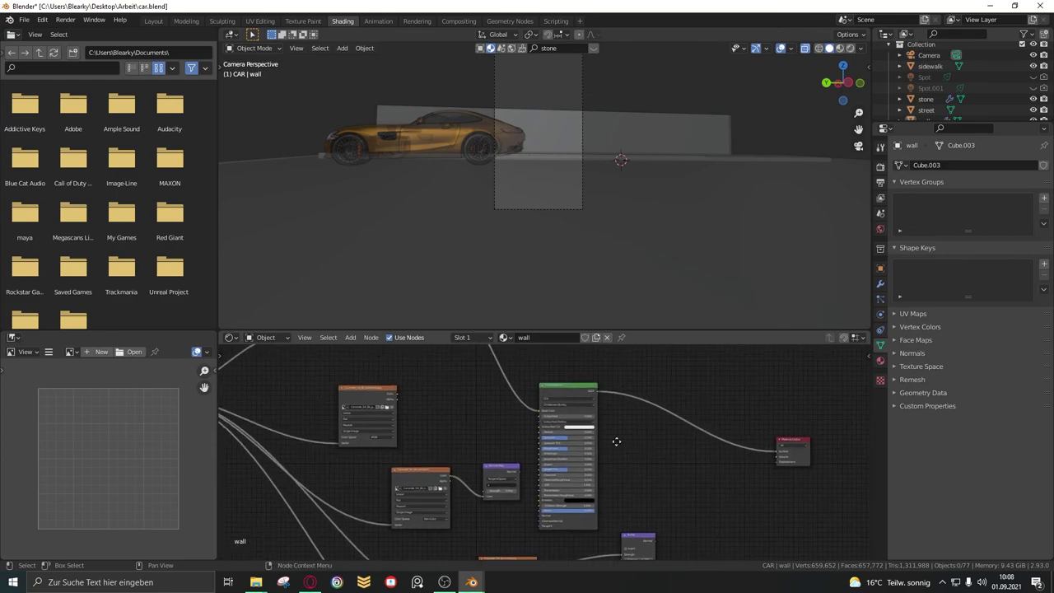
left_click_drag(616, 400, 604, 482)
mouse_move(573, 437)
left_mouse_down()
mouse_move(666, 404)
mouse_move(760, 442)
mouse_move(682, 370)
mouse_move(550, 521)
left_mouse_up()
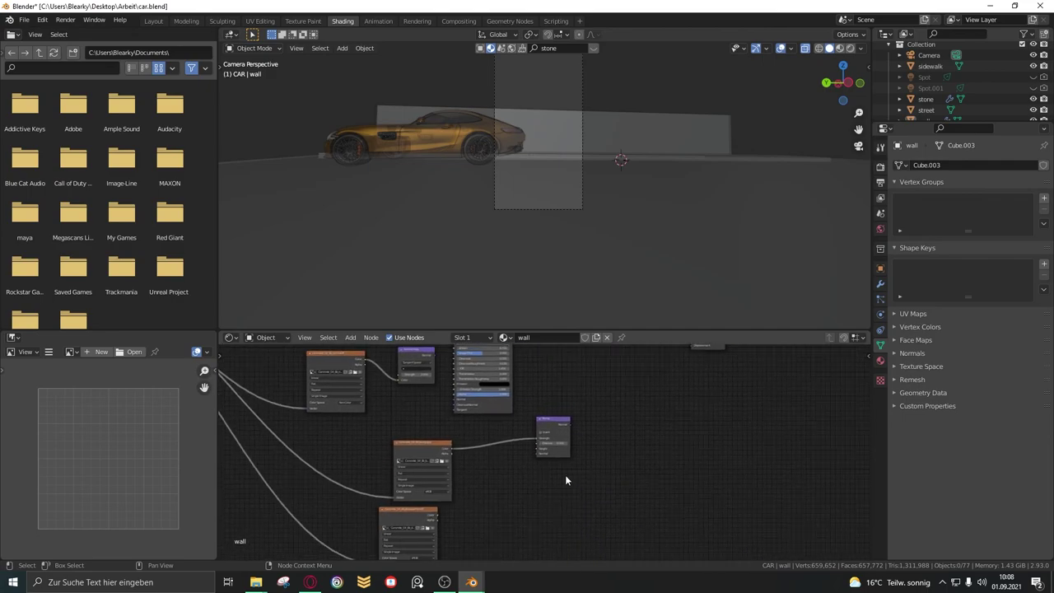
left_click_drag(566, 481, 631, 382)
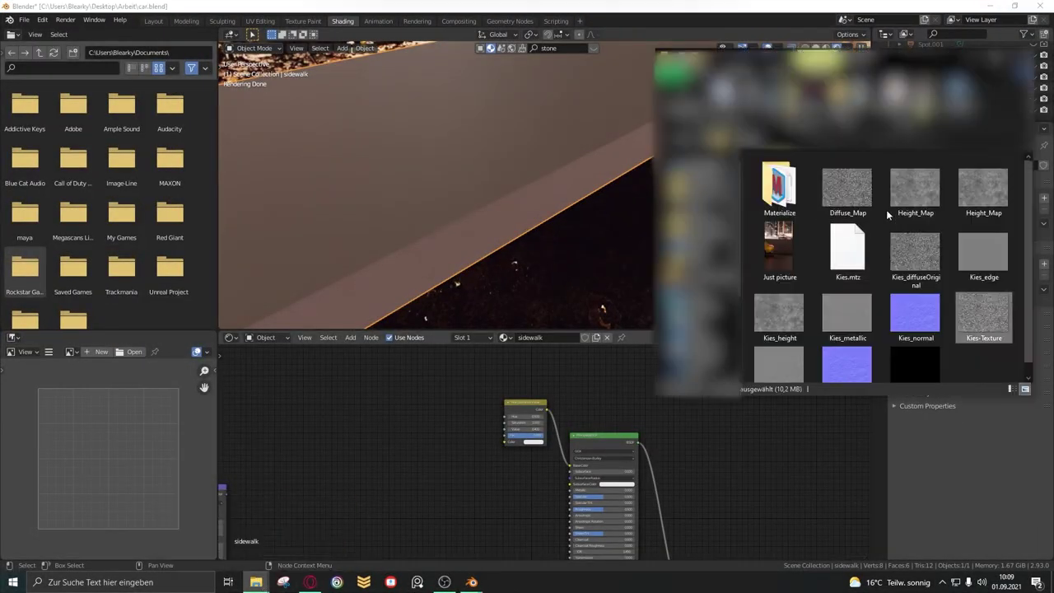
left_click_drag(823, 188, 372, 407)
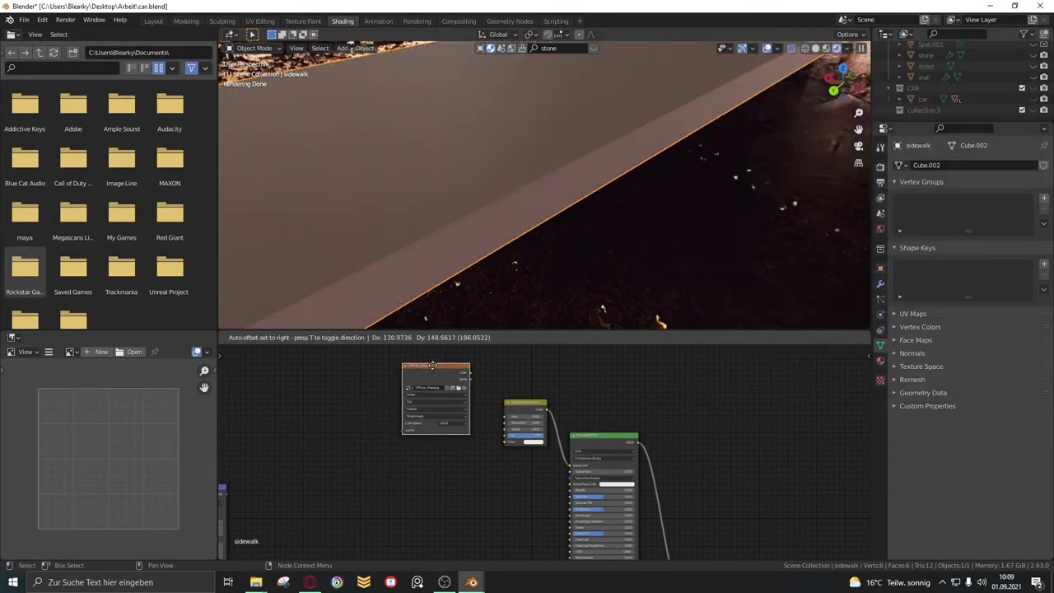
Place the new image texture node and delete the Hue/Saturation node with Ctrl+X, keeping links
left_click(432, 365)
scroll(433, 396, "up", 2)
mouse_move(429, 362)
left_mouse_down()
mouse_move(483, 471)
mouse_move(628, 393)
left_mouse_up()
left_click(510, 410)
key("ctrl+x")
Add the Kies-Texture gravel image node, driven by the Mapping vector, feeding Base Color
scroll(510, 409, "down", 2)
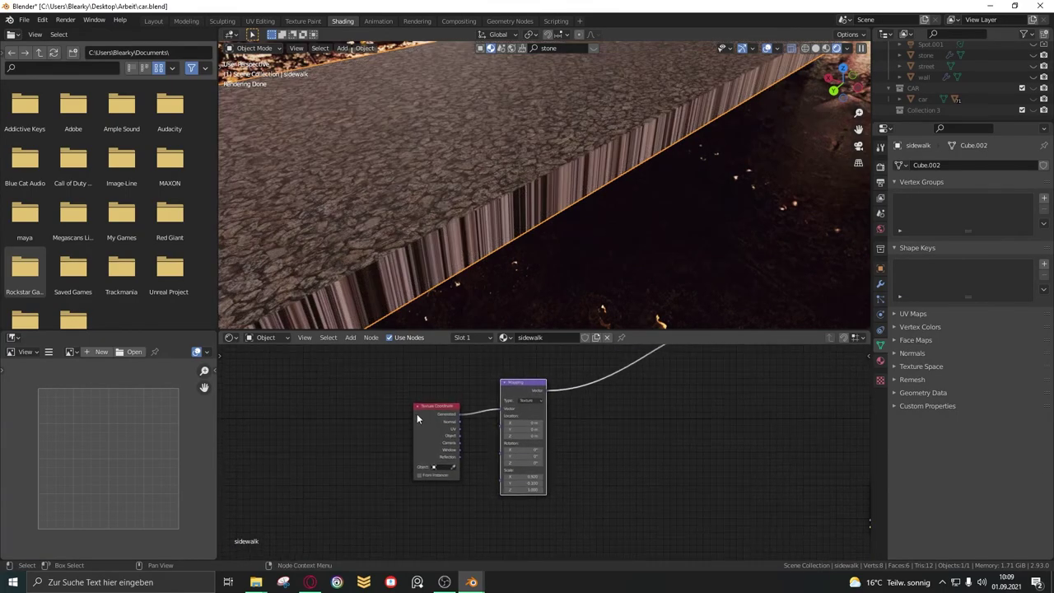
scroll(553, 213, "up", 2)
scroll(488, 220, "up", 2)
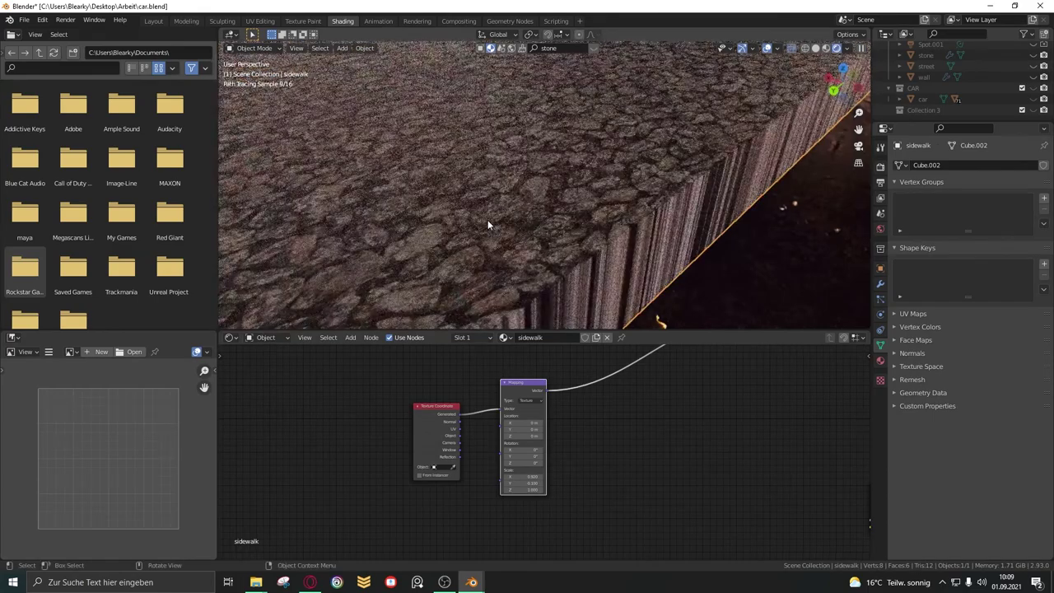
mouse_move(668, 492)
left_mouse_down()
mouse_move(320, 483)
mouse_move(525, 405)
mouse_move(360, 527)
left_mouse_up()
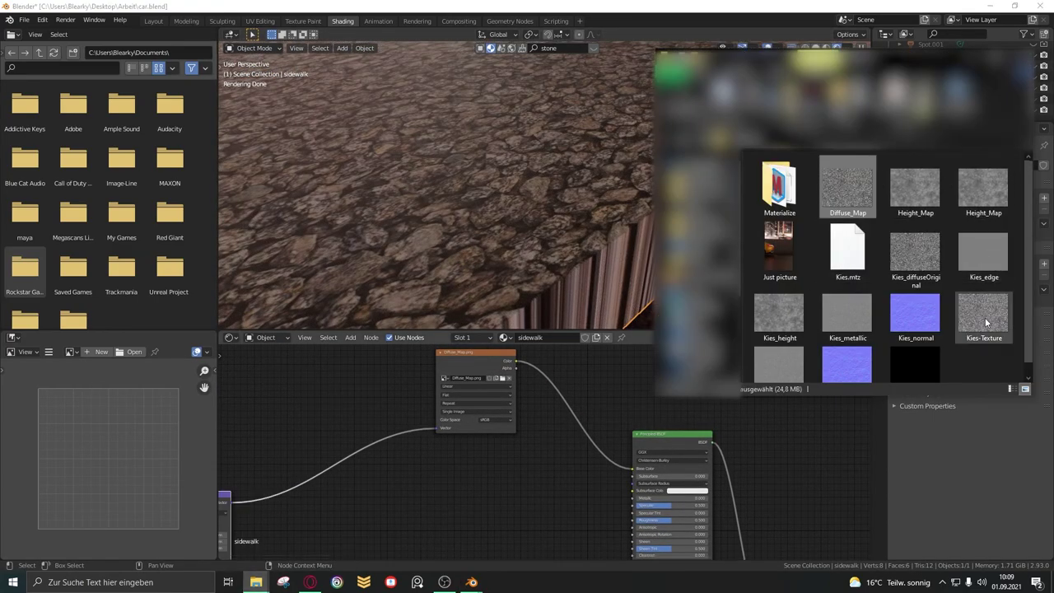
scroll(988, 360, "down", 1)
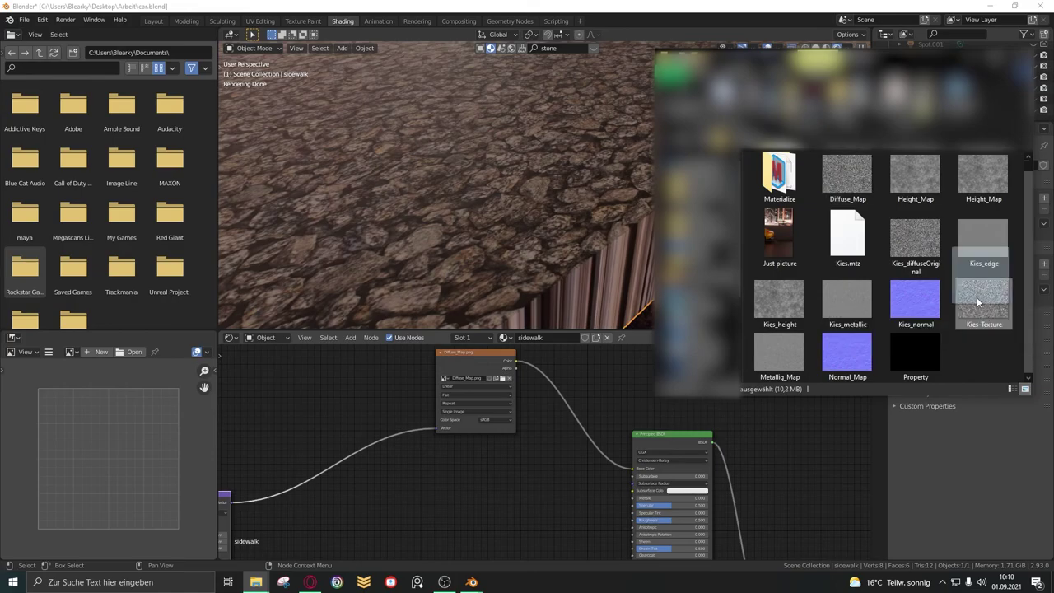
mouse_move(980, 299)
left_mouse_down()
mouse_move(539, 489)
mouse_move(633, 468)
left_mouse_up()
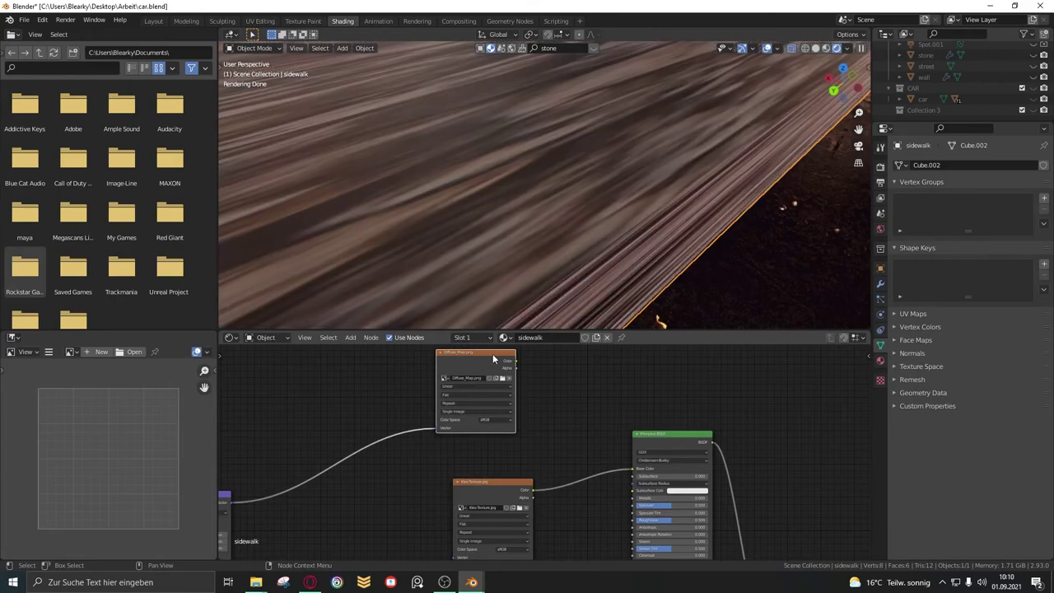
left_click_drag(286, 457, 509, 513)
left_click_drag(559, 438, 549, 354)
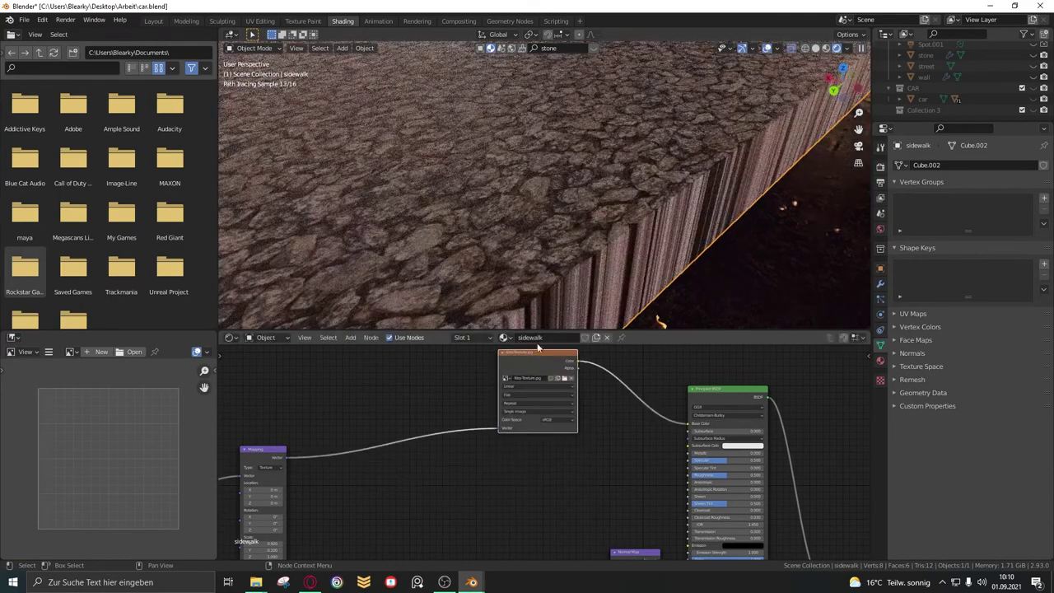
left_click(256, 583)
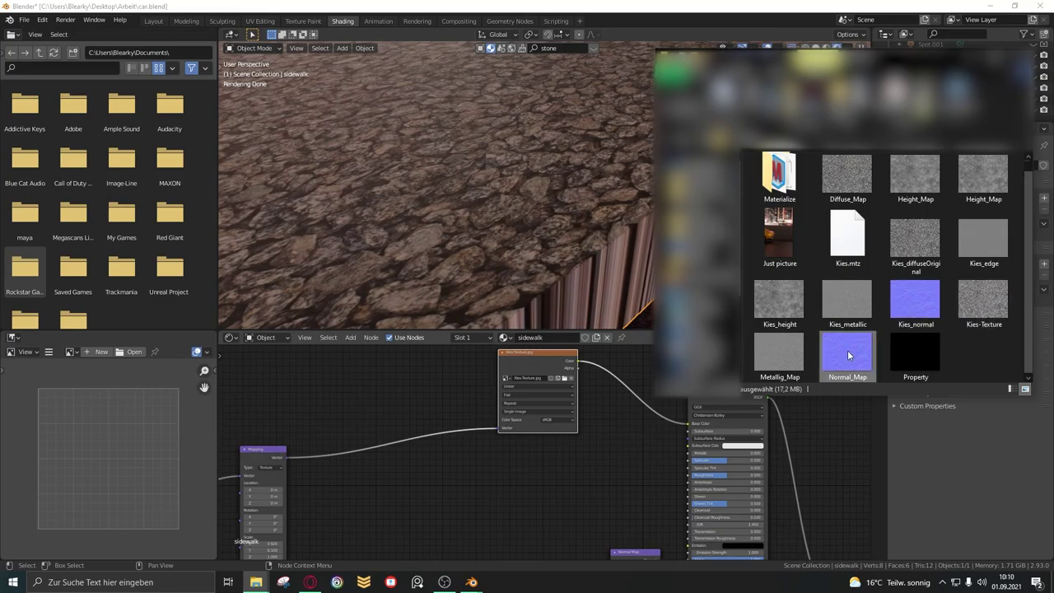
Add the Normal_Map image and connect its colour to the Normal Map node
left_click_drag(842, 360, 617, 494)
key("Home")
mouse_move(496, 383)
left_mouse_down()
mouse_move(474, 451)
mouse_move(551, 476)
left_mouse_up()
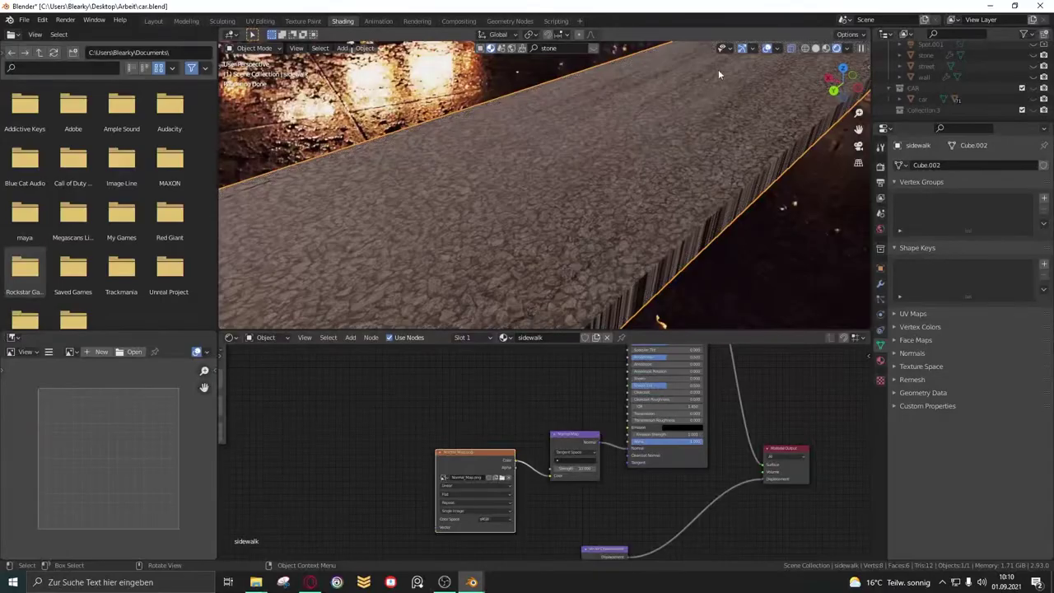
key("Home")
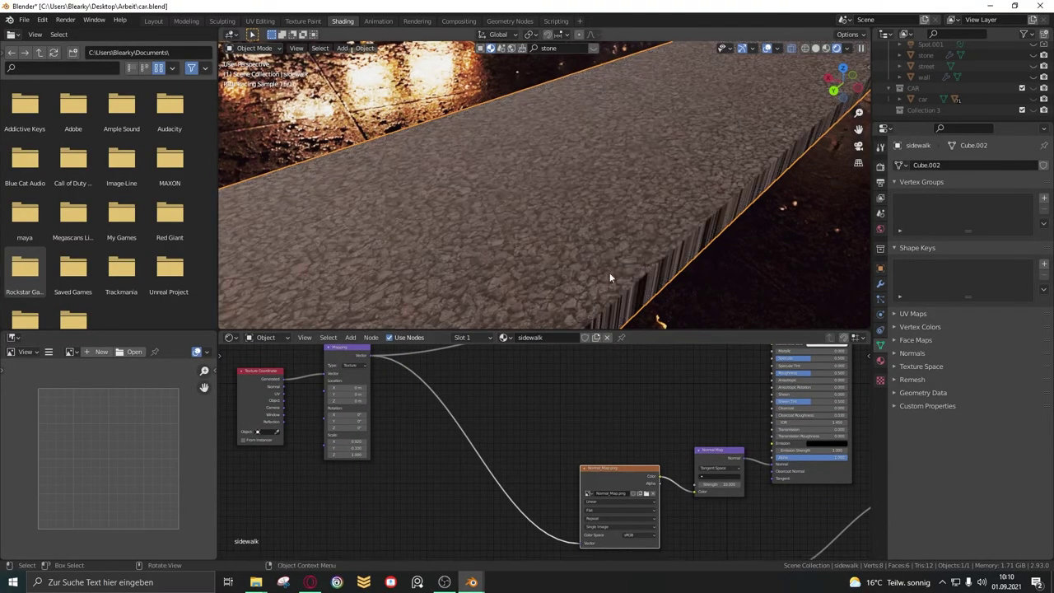
Check the sidewalk relief from low angles and adjust the Normal Map strength
mouse_move(610, 273)
left_mouse_down()
mouse_move(669, 251)
mouse_move(591, 256)
mouse_move(627, 285)
mouse_move(604, 160)
left_mouse_up()
left_click_drag(698, 467, 558, 417)
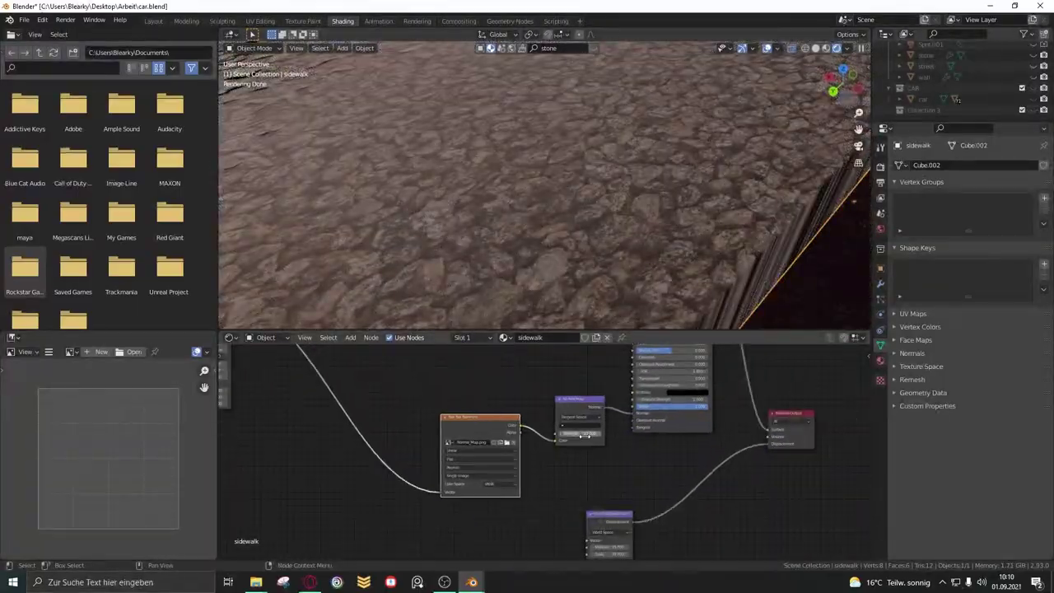
mouse_move(577, 296)
left_mouse_down()
mouse_move(551, 288)
mouse_move(567, 215)
mouse_move(554, 182)
mouse_move(508, 165)
left_mouse_up()
scroll(508, 165, "up", 3)
mouse_move(594, 434)
left_mouse_down()
mouse_move(610, 434)
mouse_move(586, 433)
left_mouse_up()
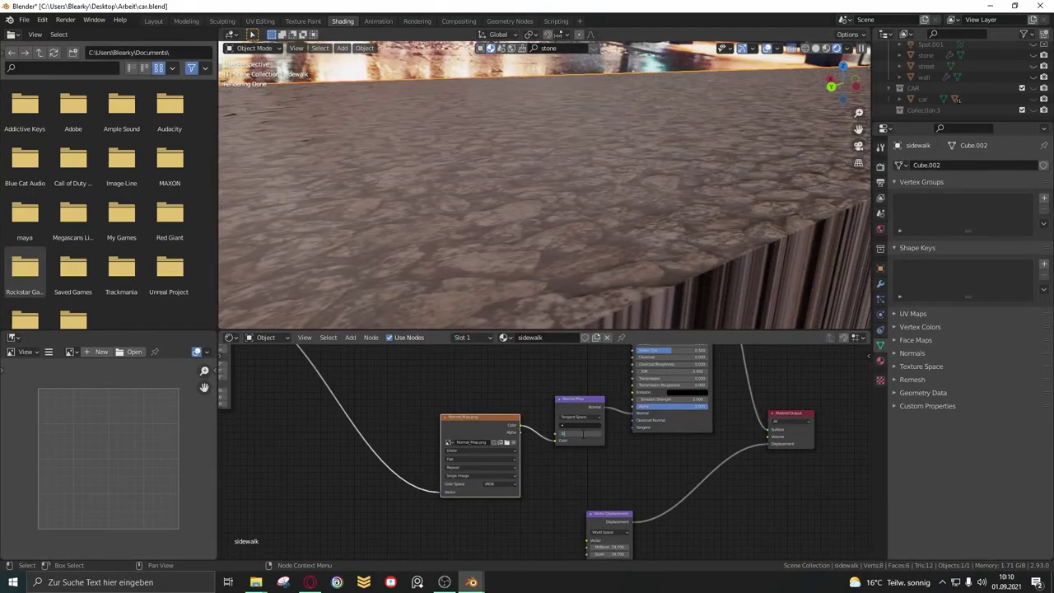
scroll(562, 232, "down", 3)
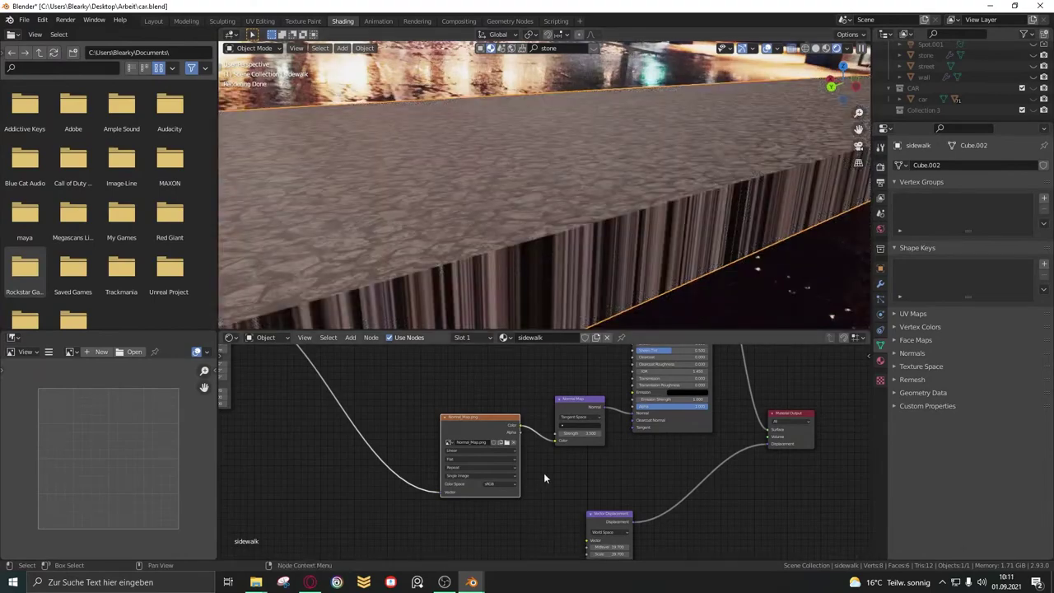
scroll(543, 473, "down", 4)
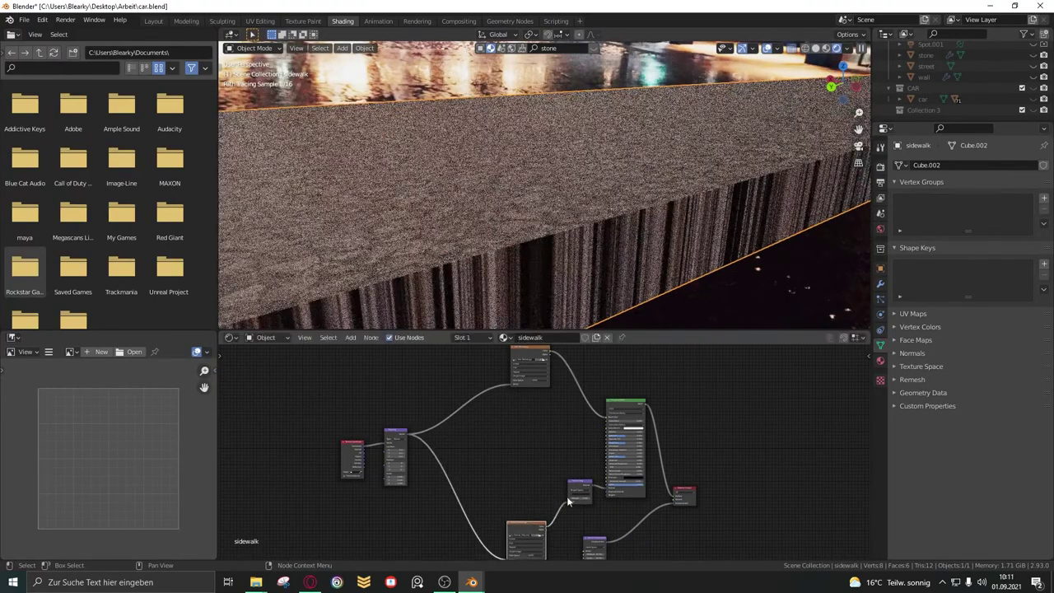
Add the Kies_metallic image node, fed by the Mapping vector, for the Metallic input
left_click_drag(567, 466, 551, 539)
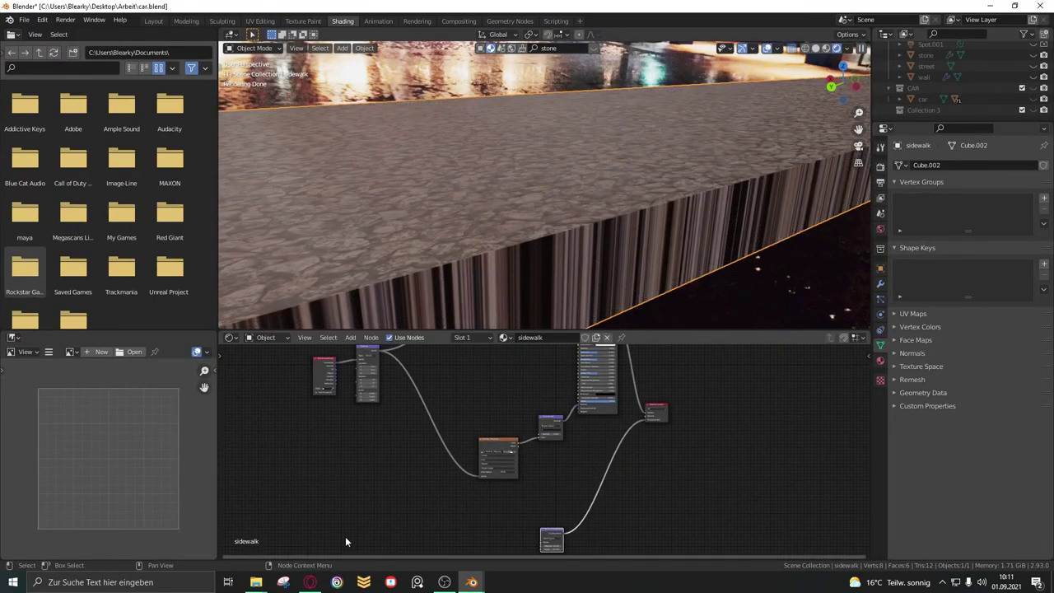
left_click(256, 582)
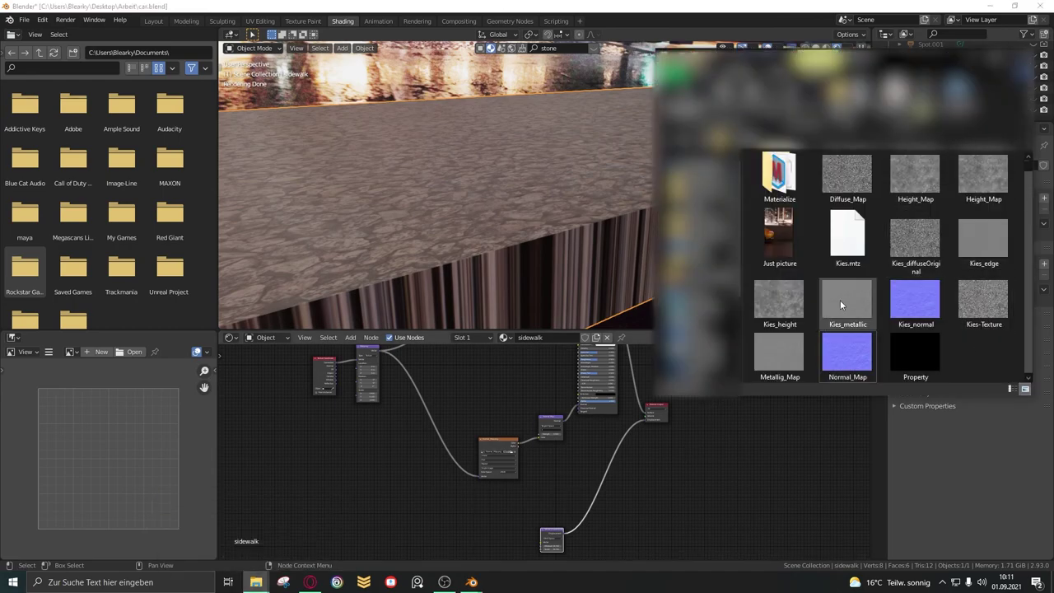
left_click_drag(840, 299, 503, 391)
scroll(512, 421, "up", 3)
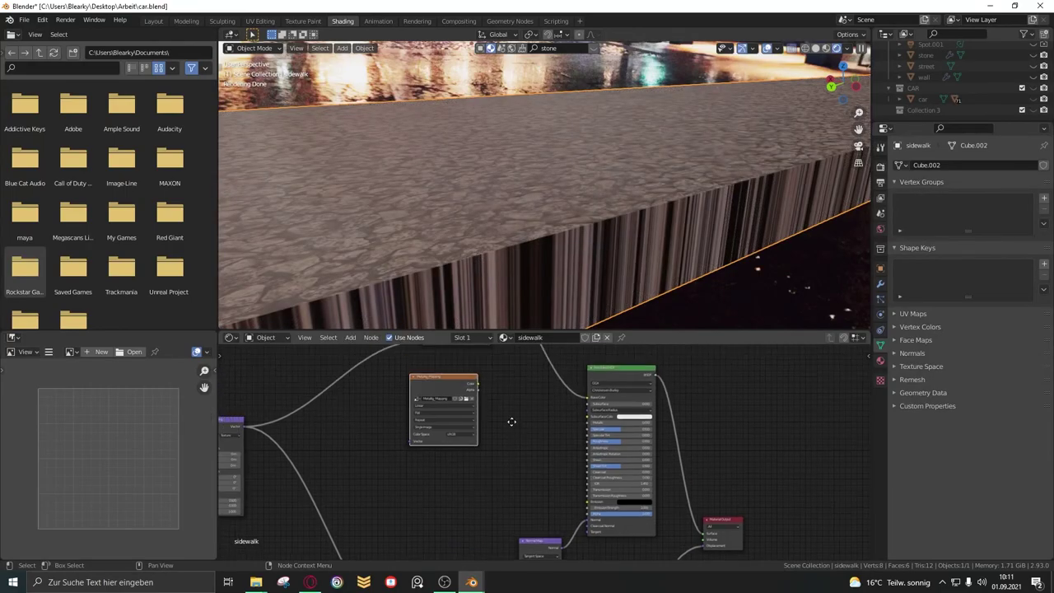
scroll(334, 439, "left", 3)
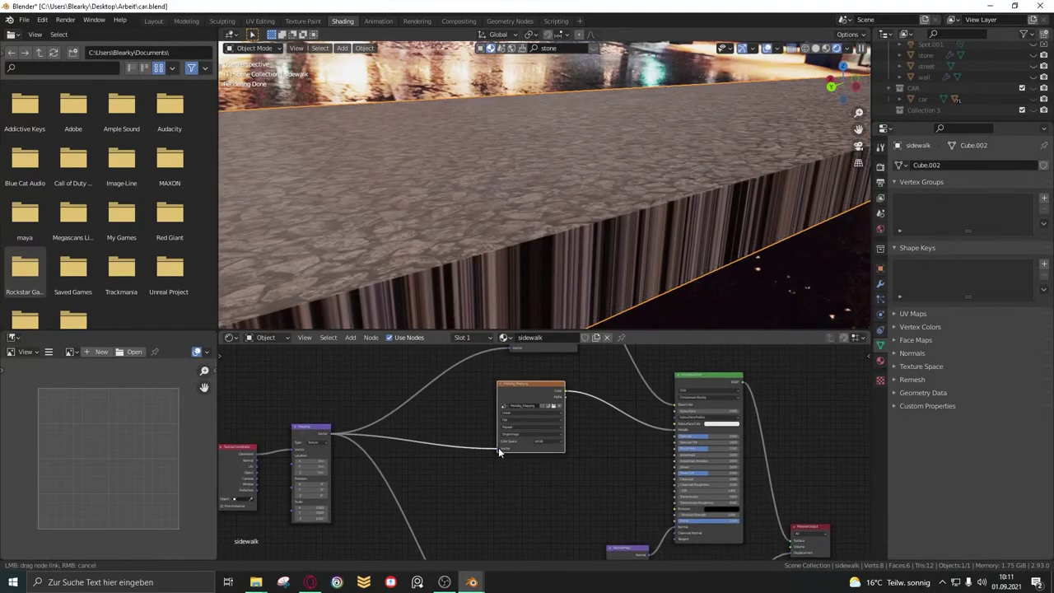
left_click_drag(498, 451, 499, 453)
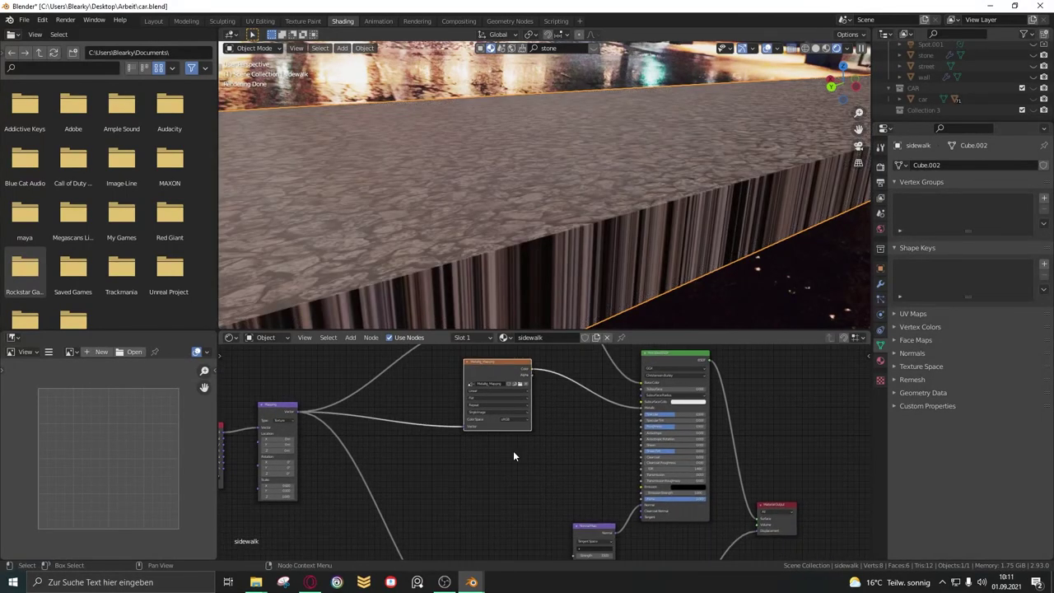
Add the Height_Map image from the texture folder as another texture node
key("alt+Tab")
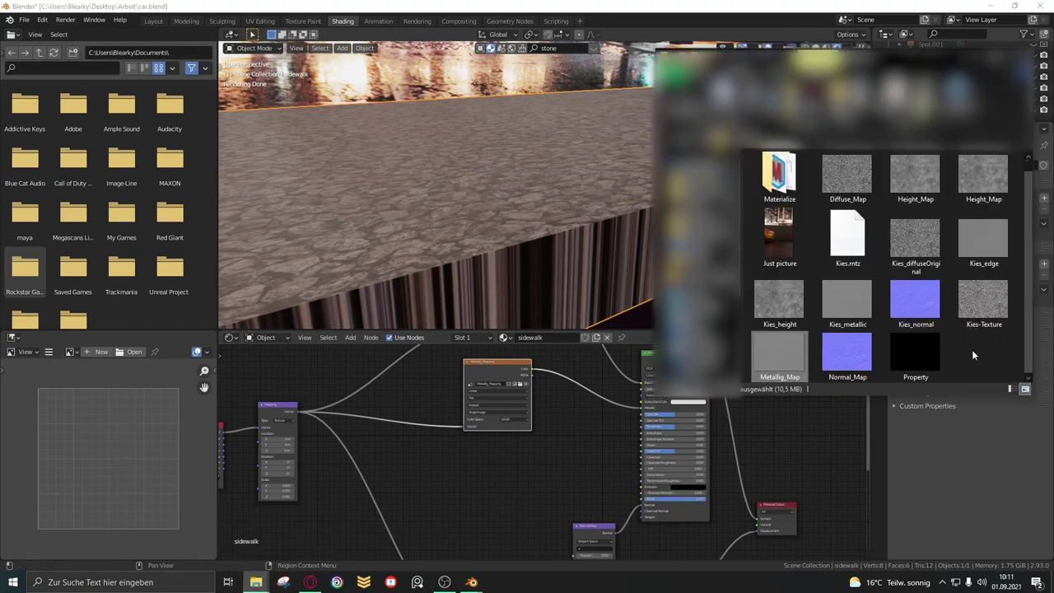
scroll(842, 508, "down", 5)
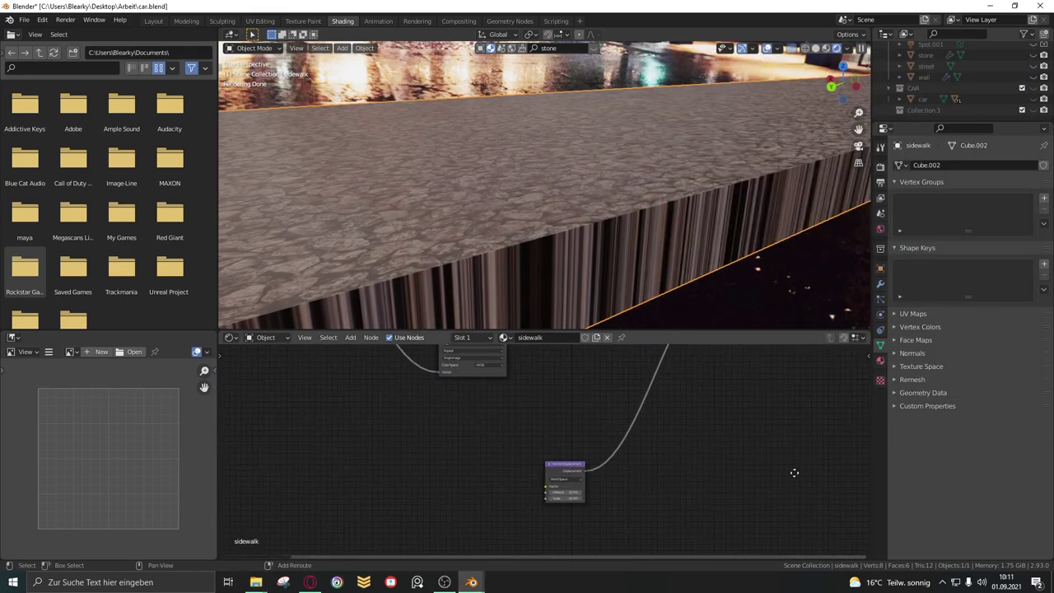
left_click(256, 583)
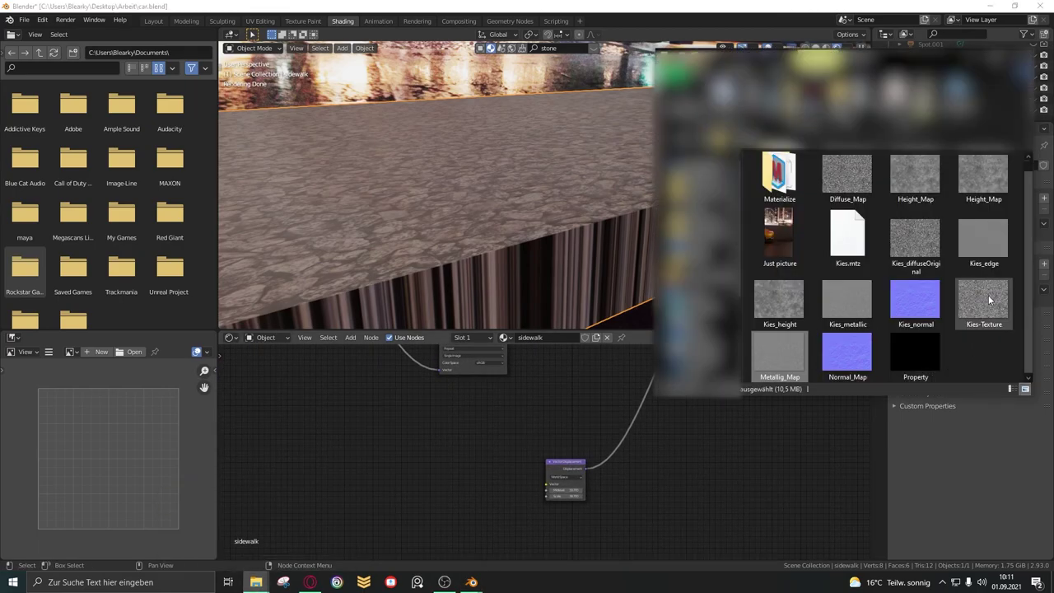
left_click_drag(935, 174, 495, 470)
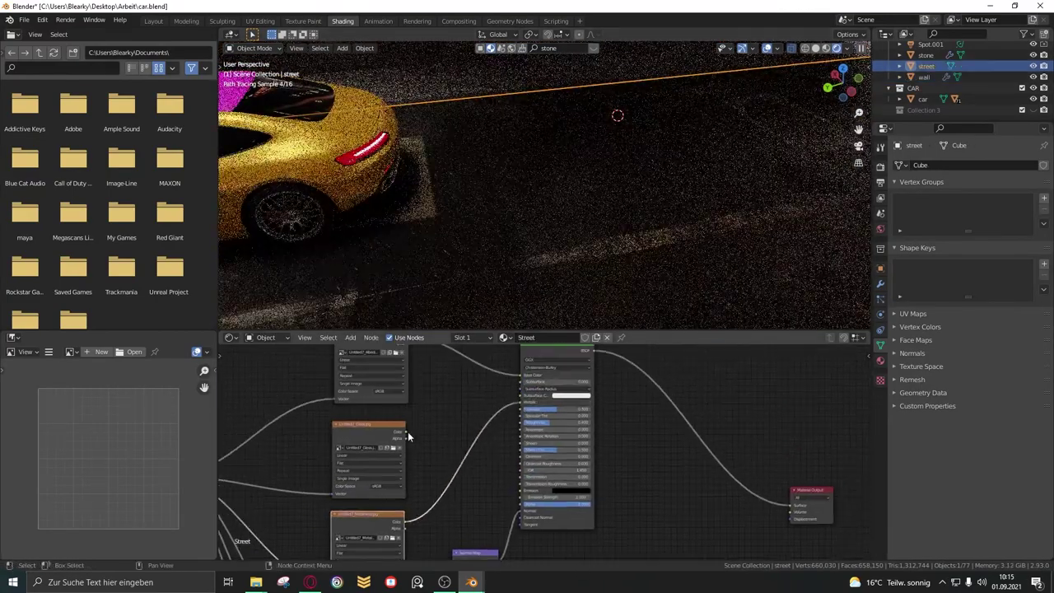
Select the stone curb in the finished street scene, making it the active object
scroll(447, 451, "right", 5)
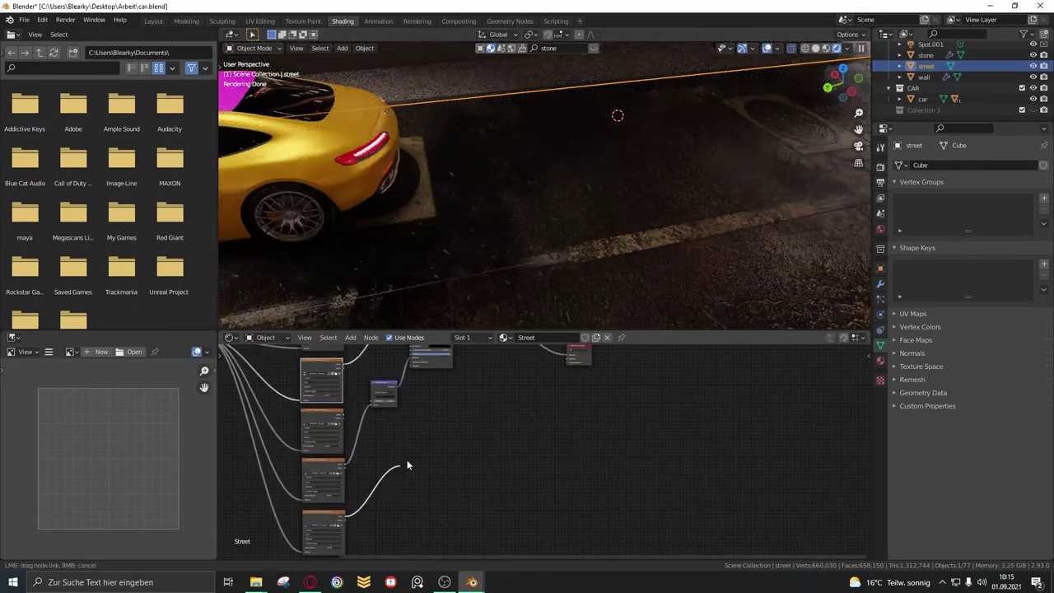
left_click(467, 97)
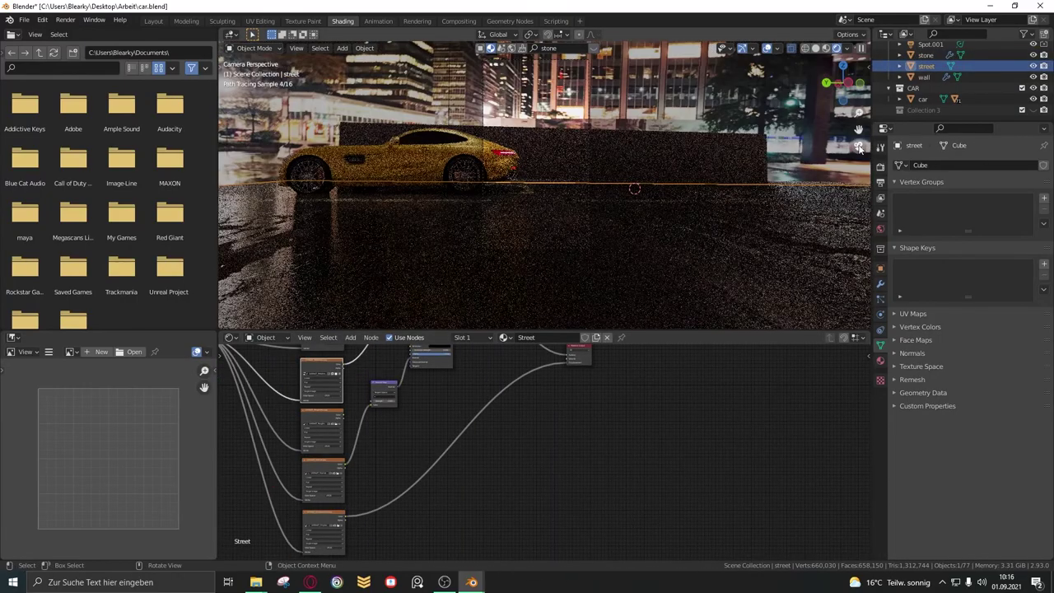